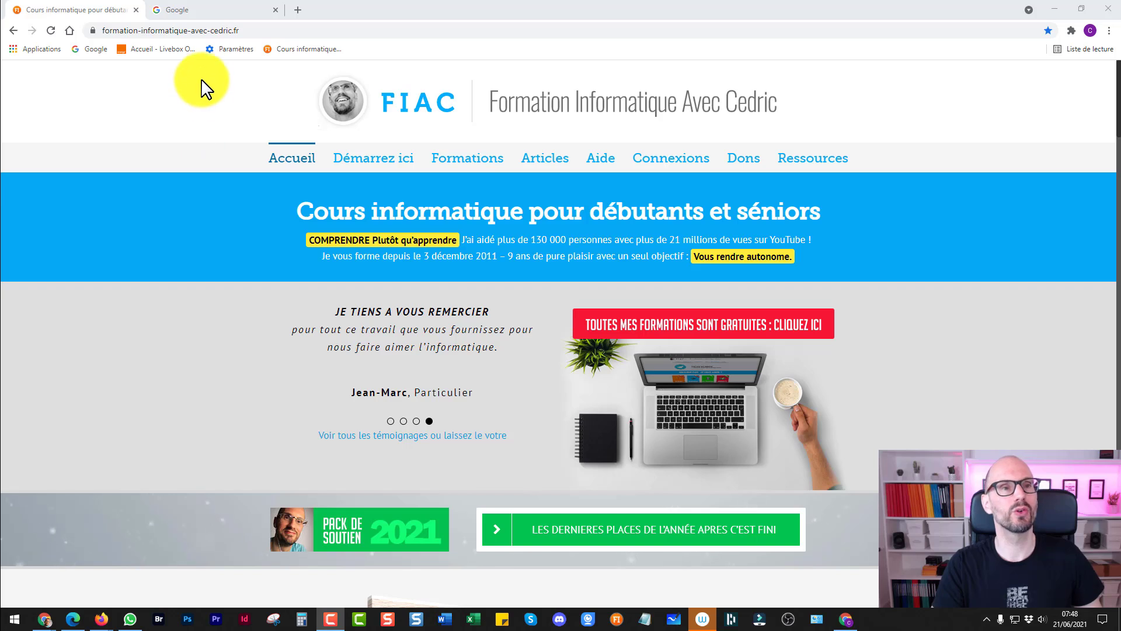
Step: Remove "que faire à paris" from the recent searches suggested on the Google home page
{"action": "left_click", "coordinate": [221, 8]}
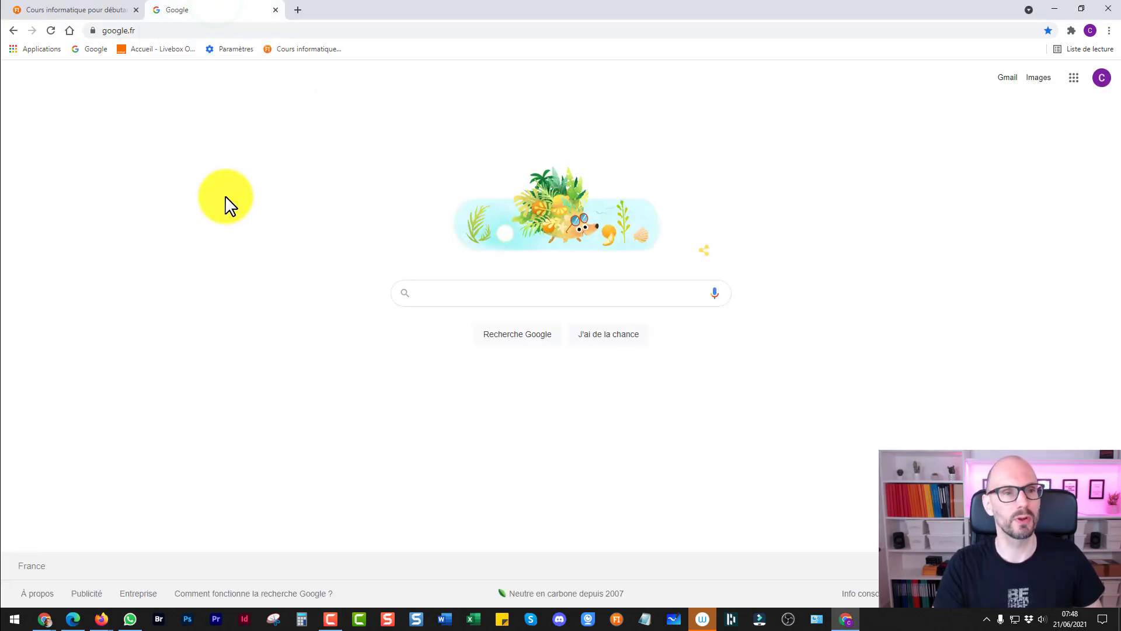
{"action": "left_click", "coordinate": [438, 288]}
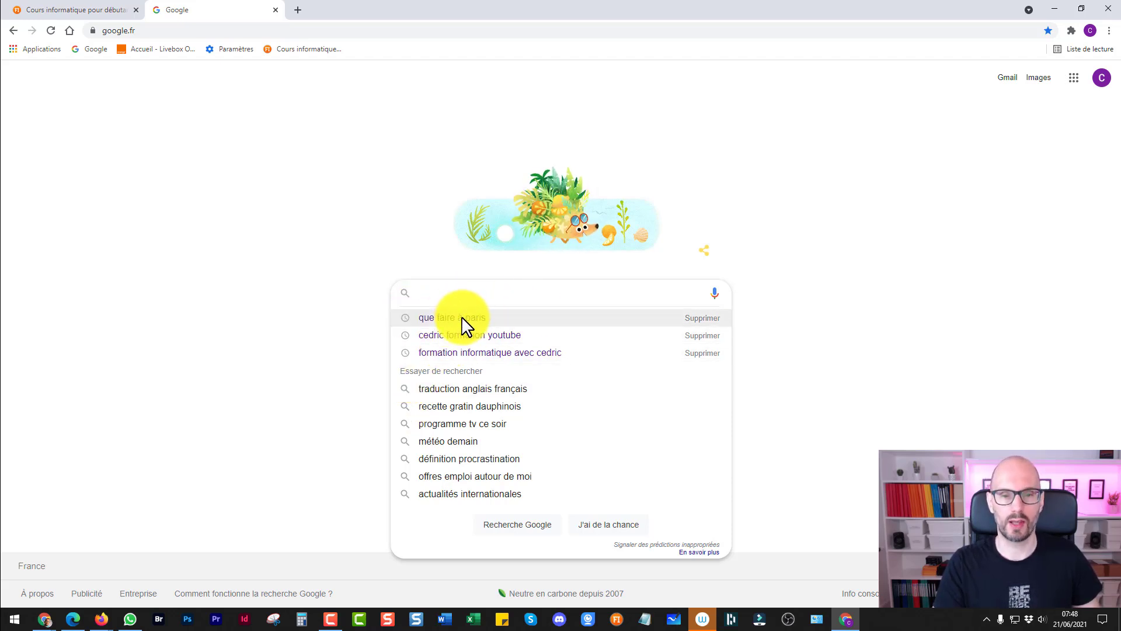
{"action": "left_click", "coordinate": [700, 323]}
{"action": "left_click", "coordinate": [432, 292]}
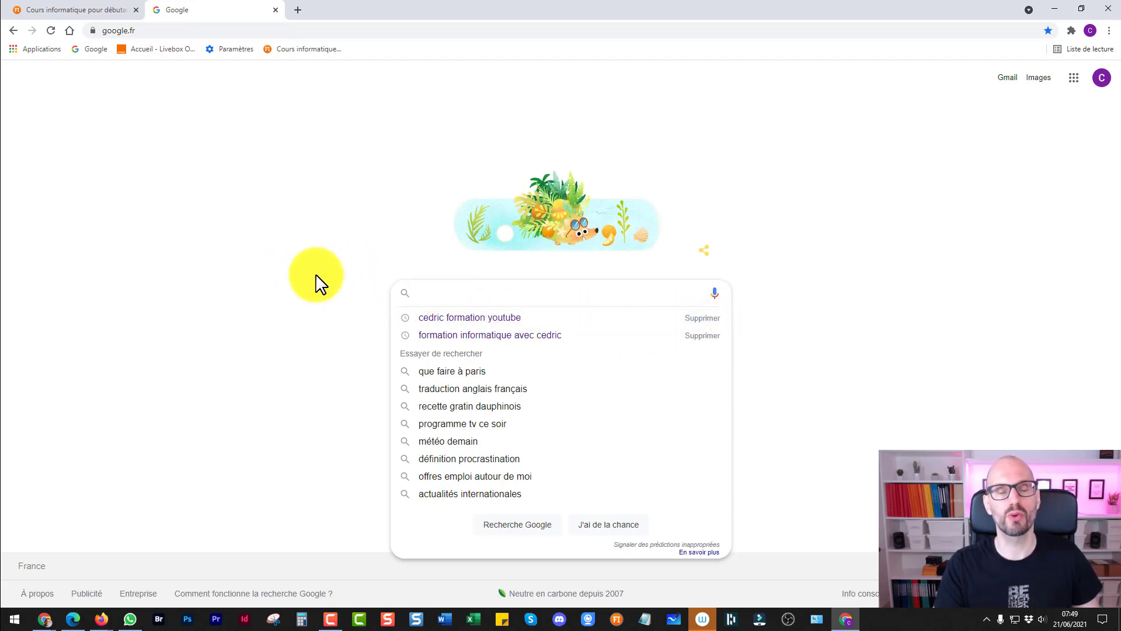
{"action": "left_click", "coordinate": [232, 247]}
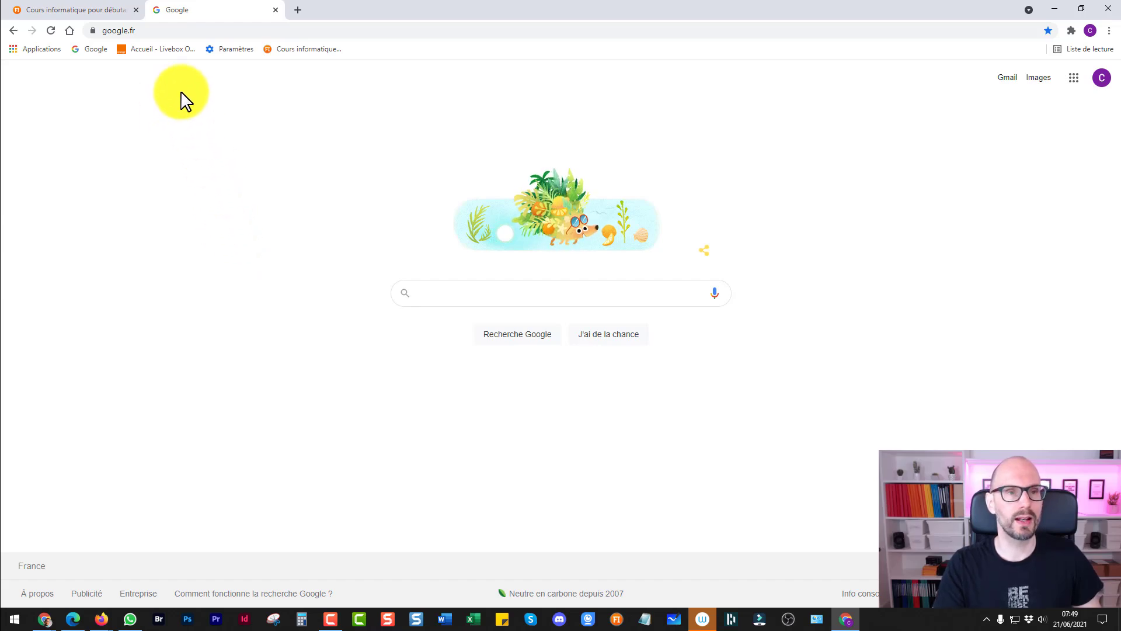
{"action": "left_click", "coordinate": [298, 12]}
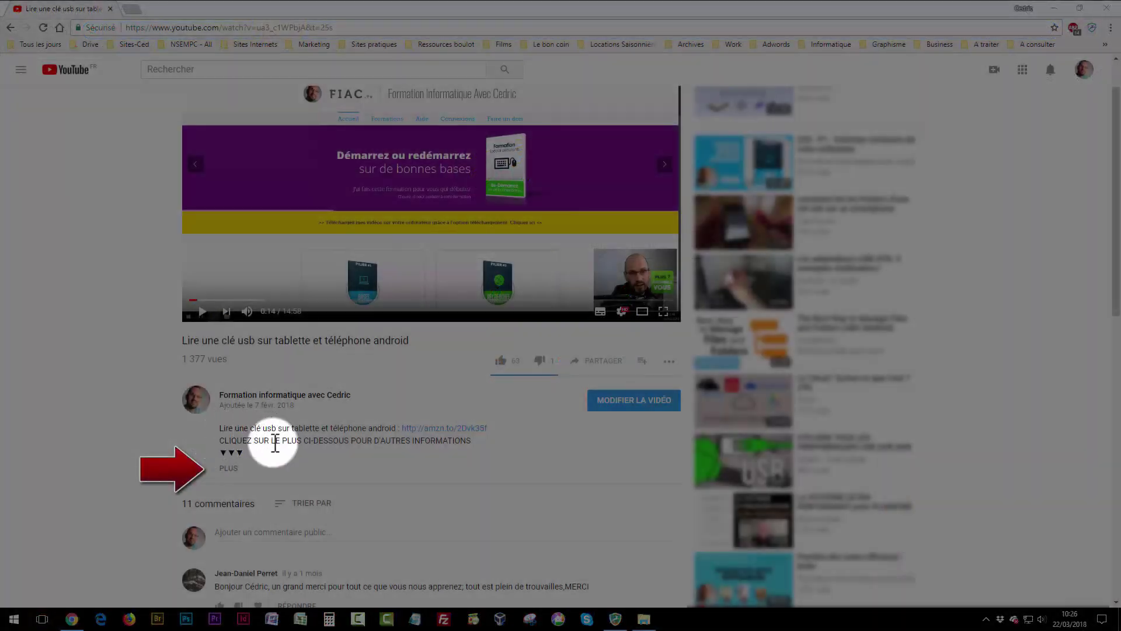
{"action": "left_click", "coordinate": [231, 469]}
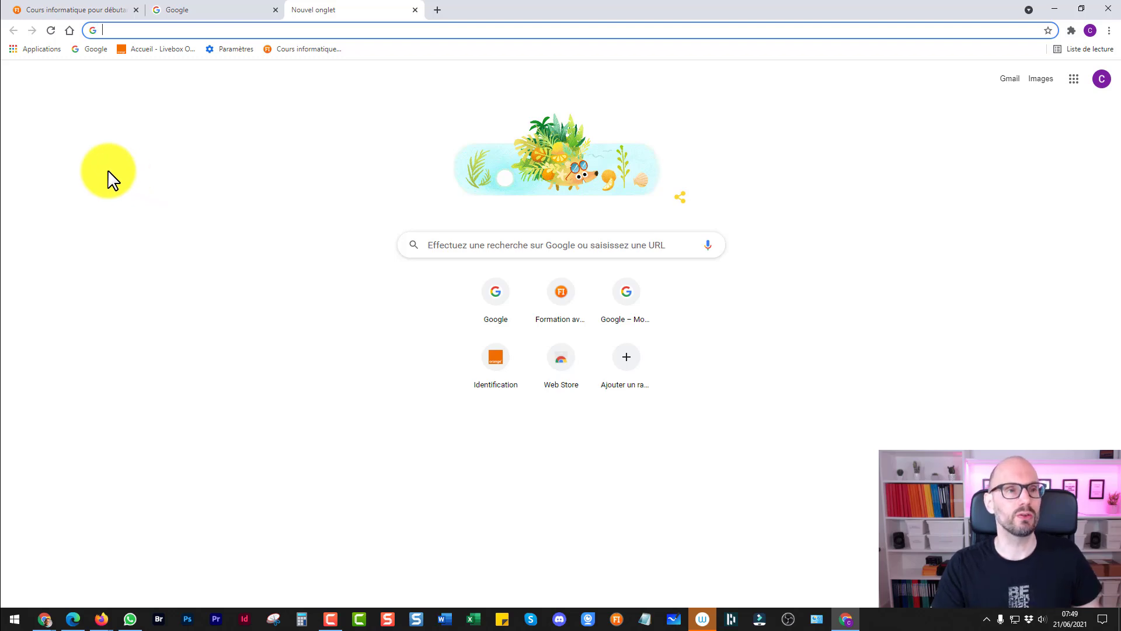
{"action": "key", "text": "super+v"}
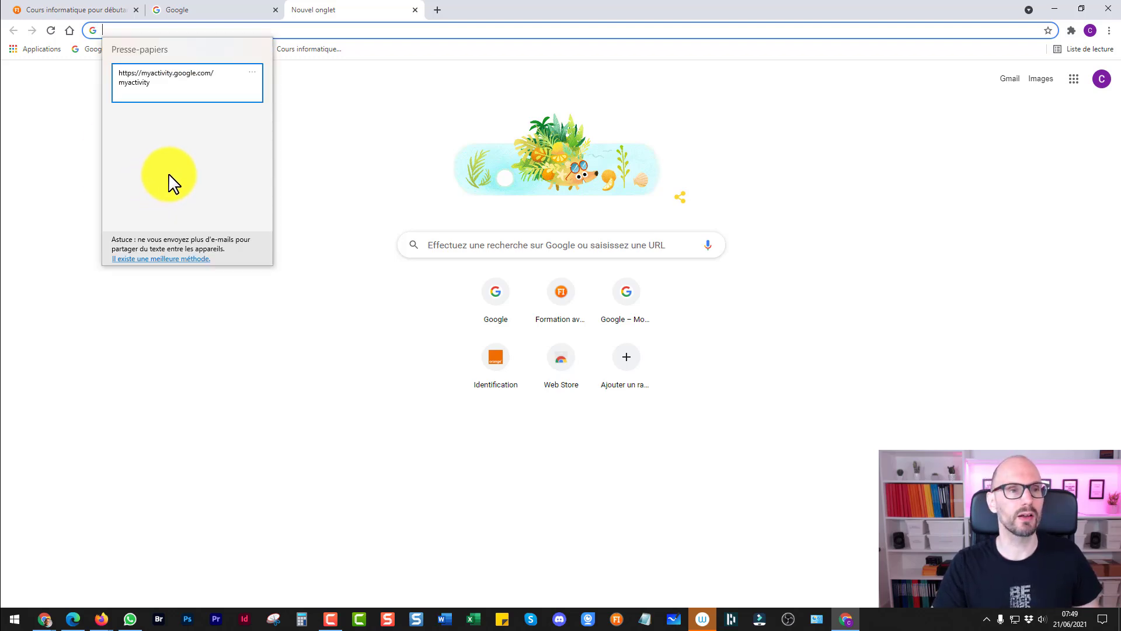
{"action": "left_click", "coordinate": [138, 77]}
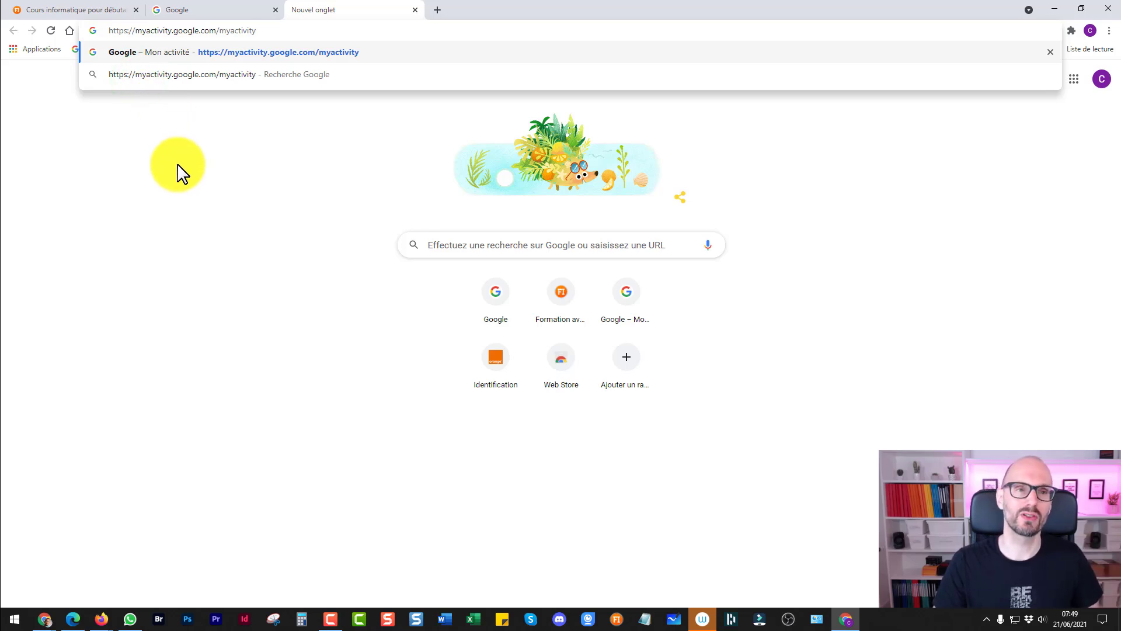
{"action": "key", "text": "Return"}
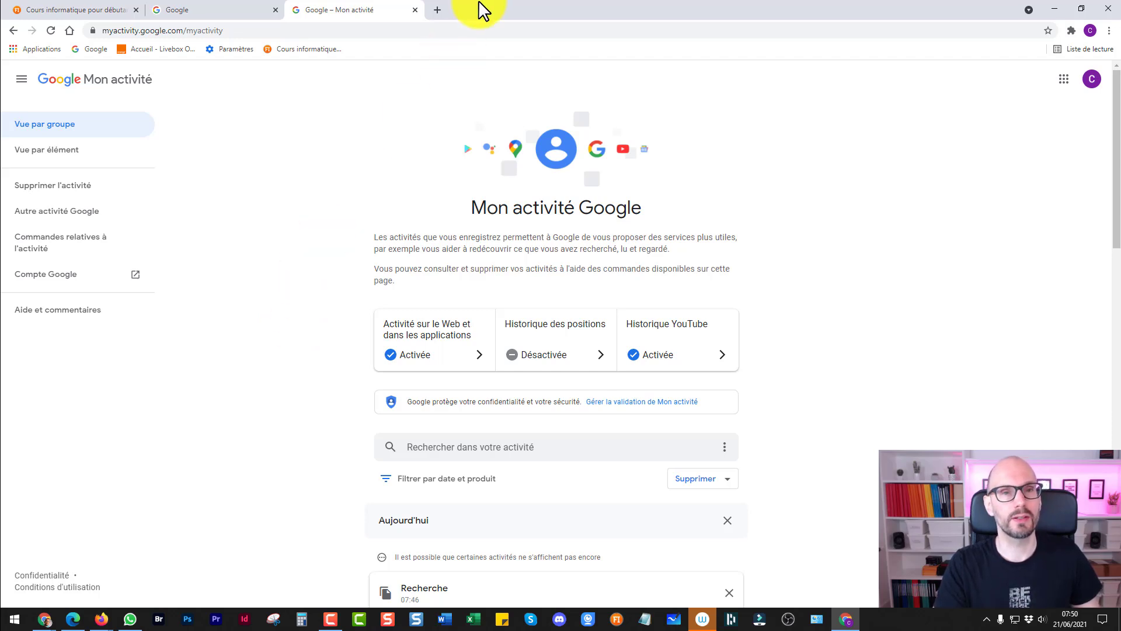
Step: Check the recent searches suggested on the Google home page, then return to Mon activité Google
{"action": "left_click", "coordinate": [244, 10]}
{"action": "left_click", "coordinate": [446, 290]}
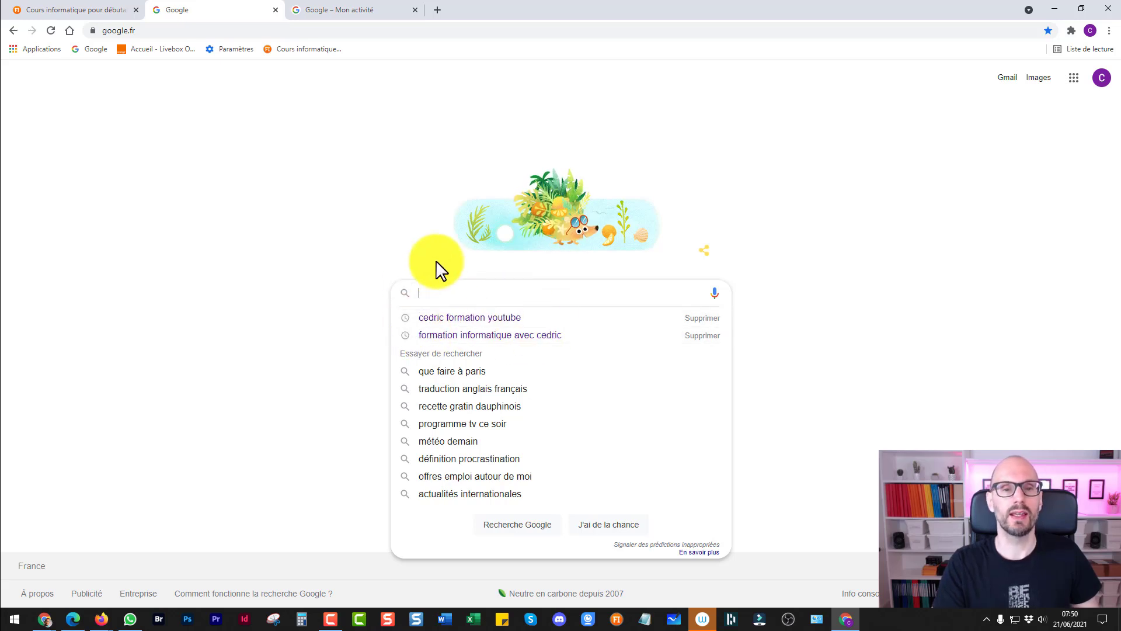
{"action": "left_click", "coordinate": [327, 9]}
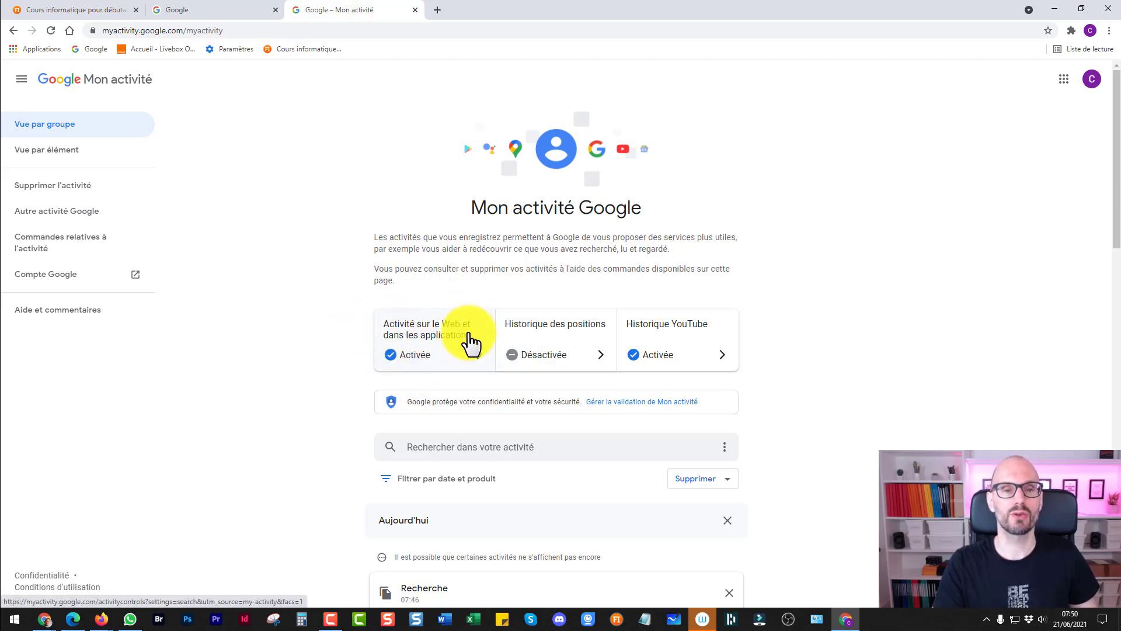
Step: Review the suspension notice for Activité sur le Web et les applications, cancel it and return to the activity overview
{"action": "left_click", "coordinate": [433, 338]}
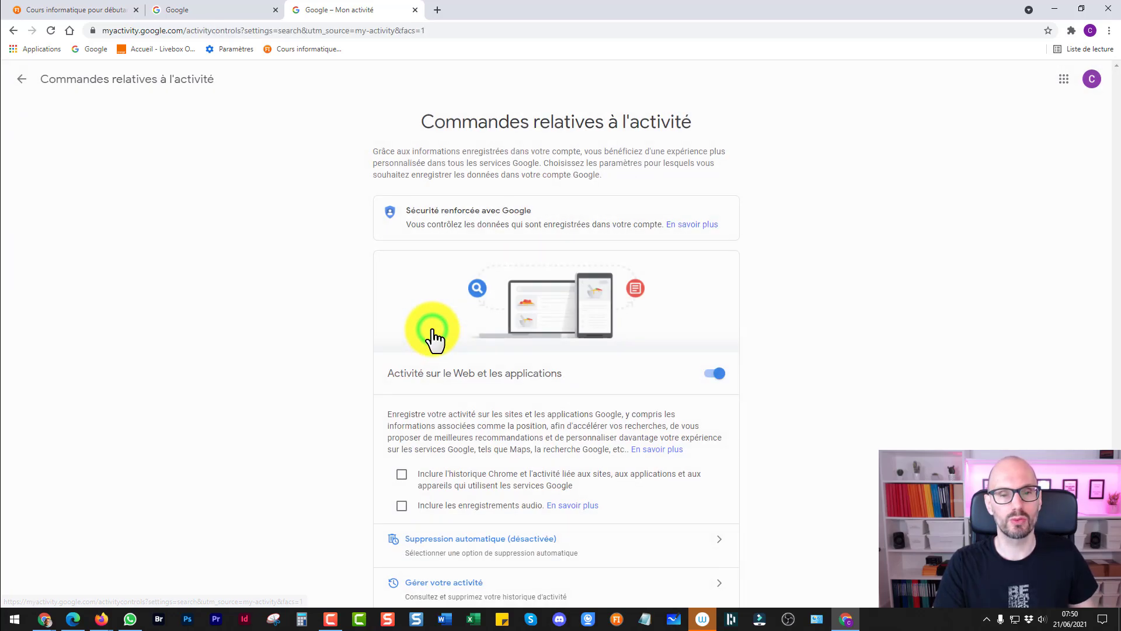
{"action": "left_click", "coordinate": [720, 374]}
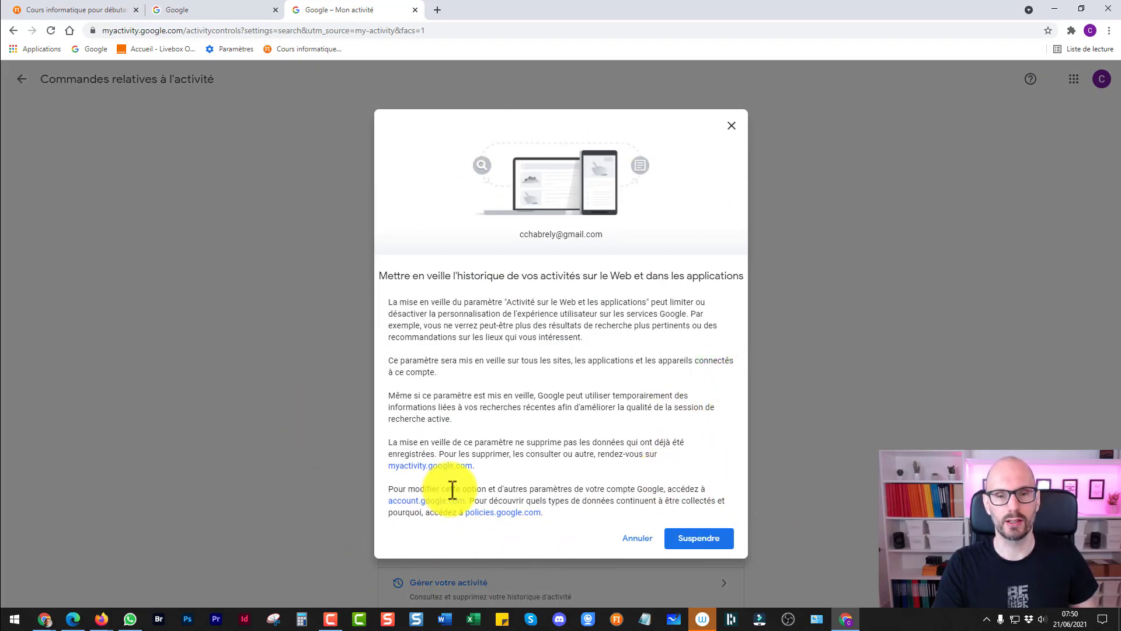
{"action": "left_click", "coordinate": [633, 542]}
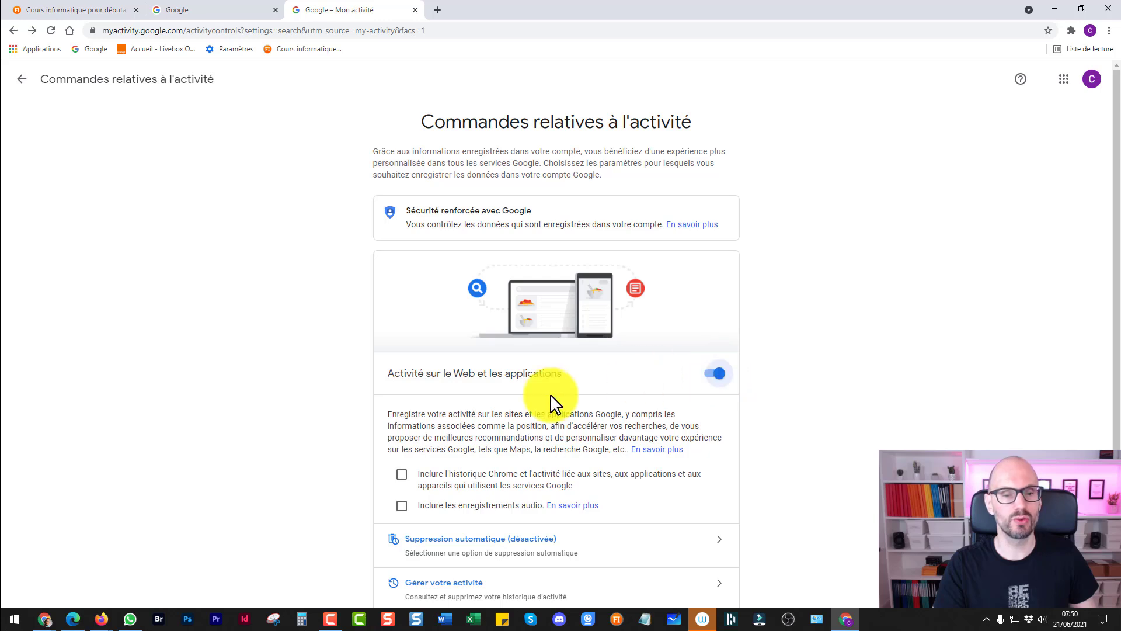
{"action": "left_click", "coordinate": [12, 31]}
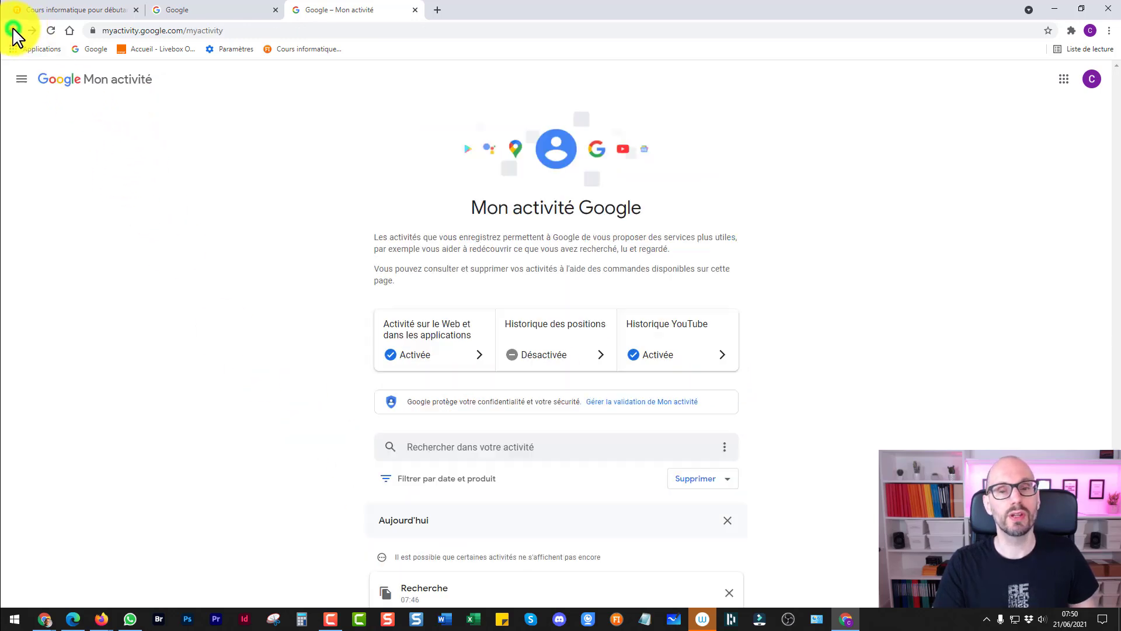
Step: Review the activation notice for Historique des positions without enabling it, and view the Historique YouTube settings
{"action": "left_click", "coordinate": [575, 357]}
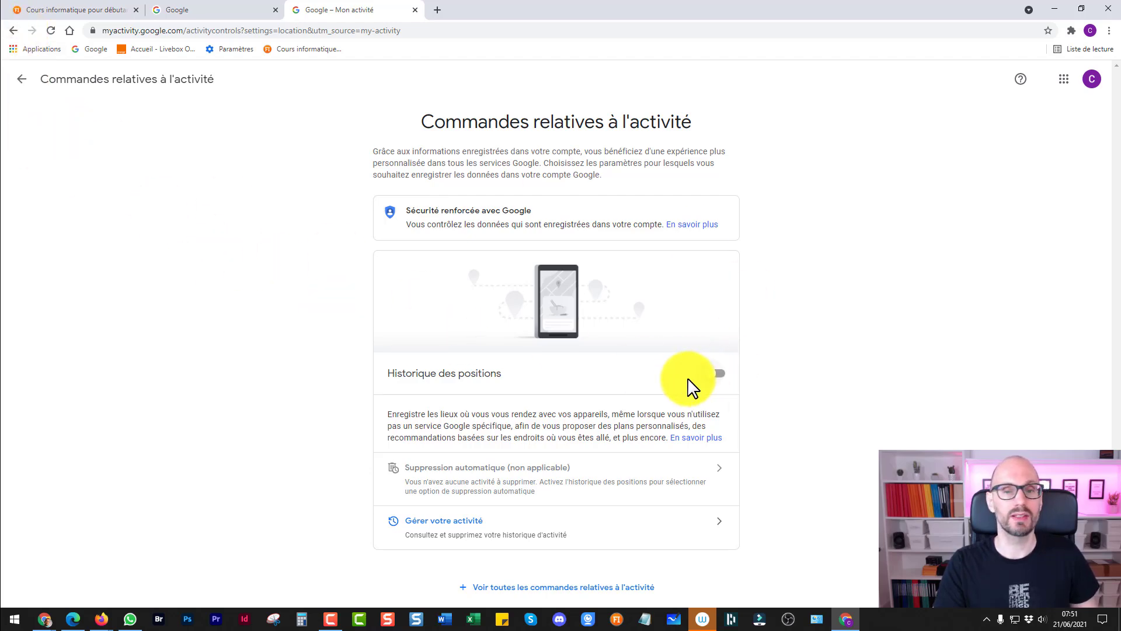
{"action": "left_click", "coordinate": [718, 378]}
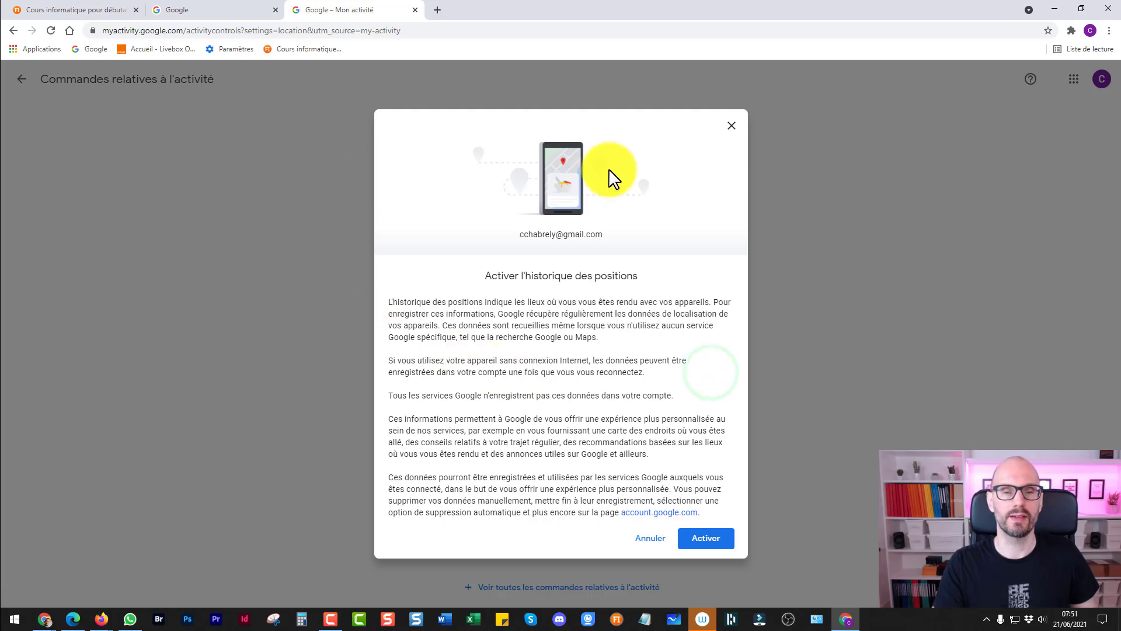
{"action": "left_click", "coordinate": [661, 540]}
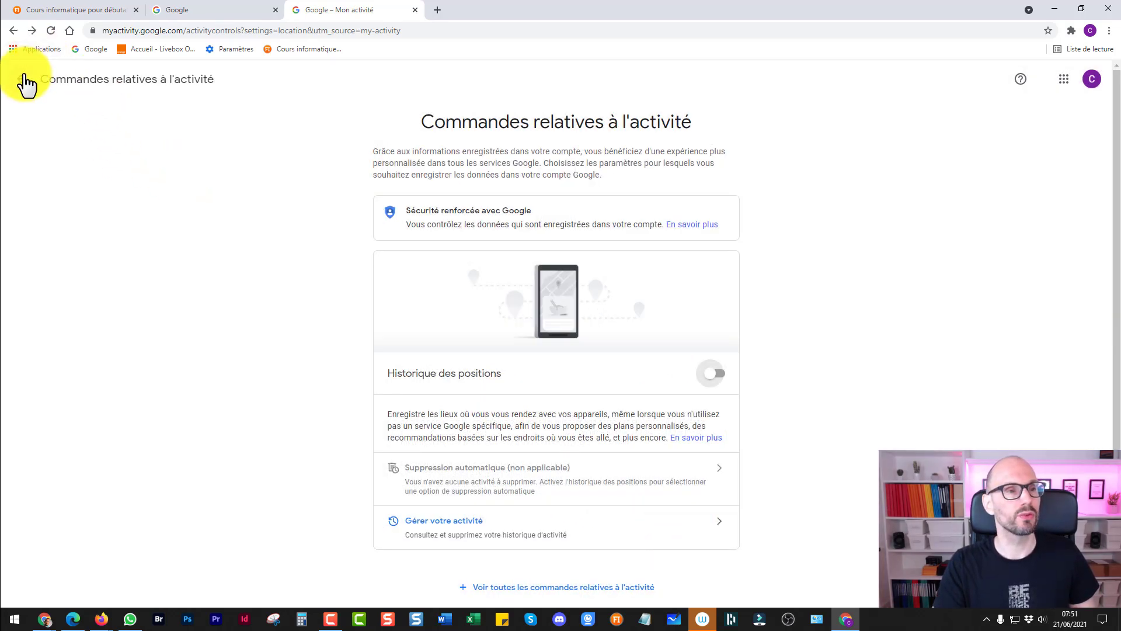
{"action": "left_click", "coordinate": [22, 81]}
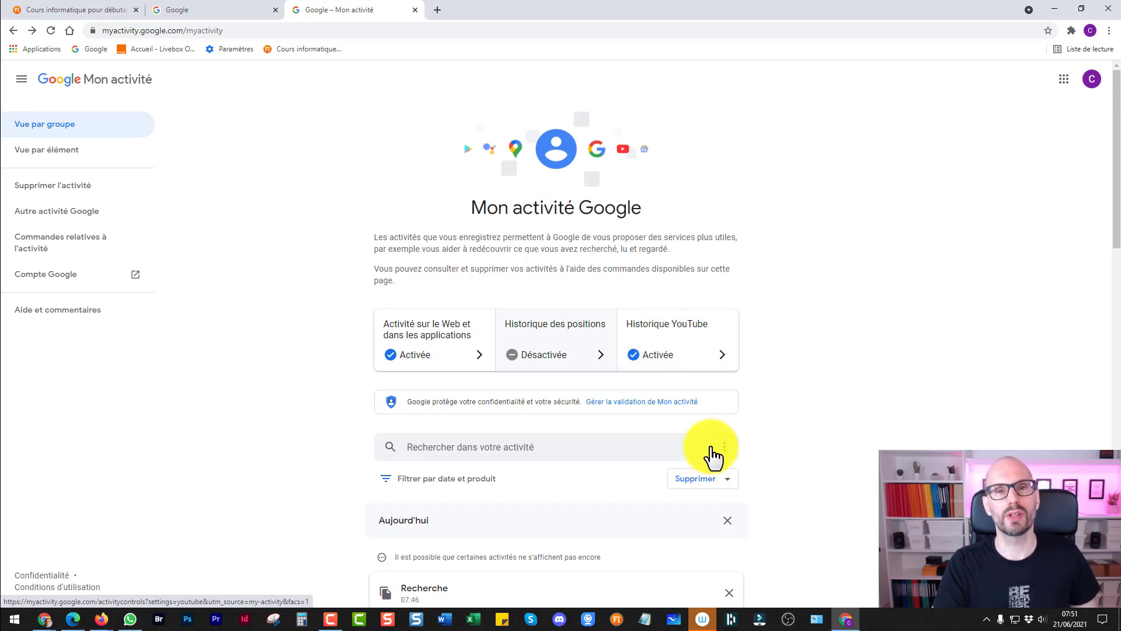
{"action": "left_click", "coordinate": [676, 354]}
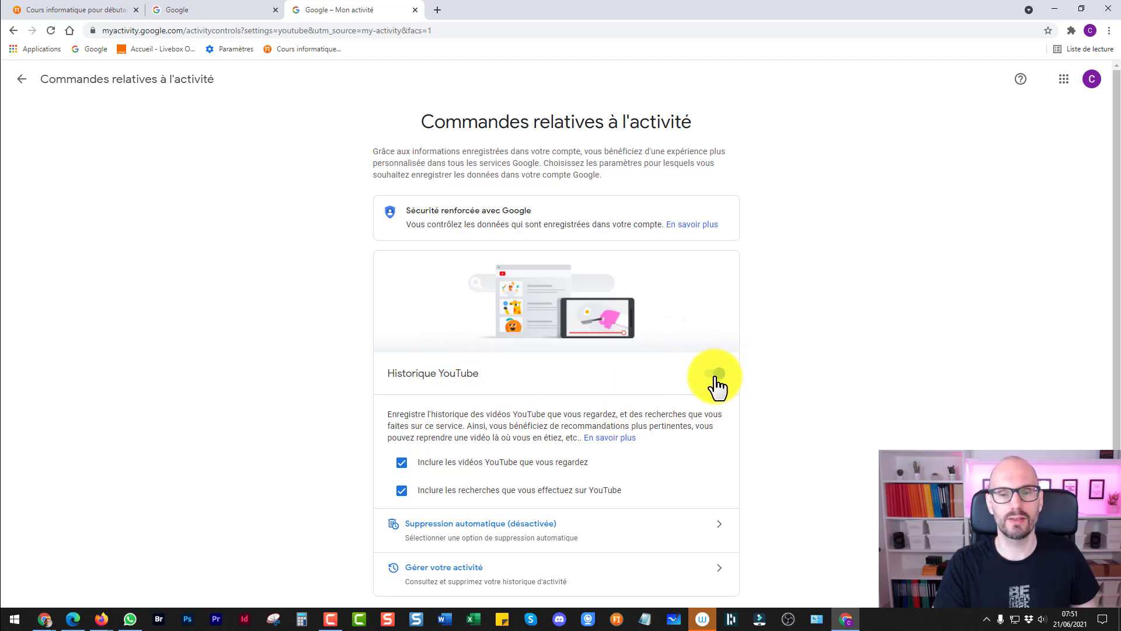
{"action": "left_click", "coordinate": [23, 79]}
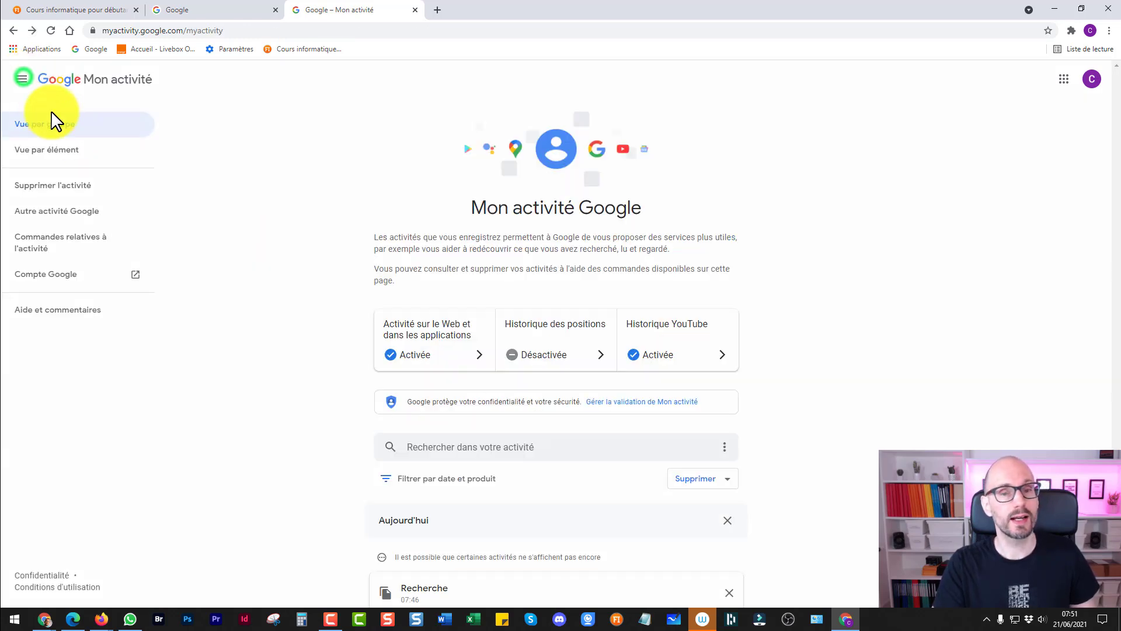
Step: Look at the past searches and their individual delete options in the Google home page's search suggestions
{"action": "left_click", "coordinate": [230, 12]}
{"action": "left_click", "coordinate": [263, 274]}
{"action": "left_click", "coordinate": [453, 290]}
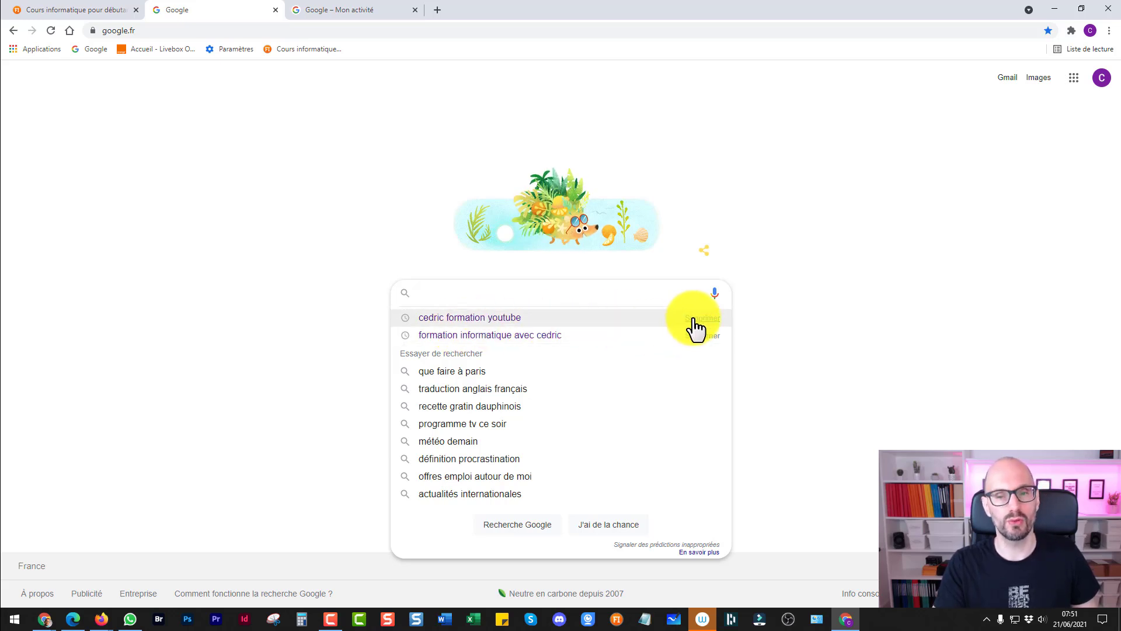
{"action": "left_click", "coordinate": [294, 268]}
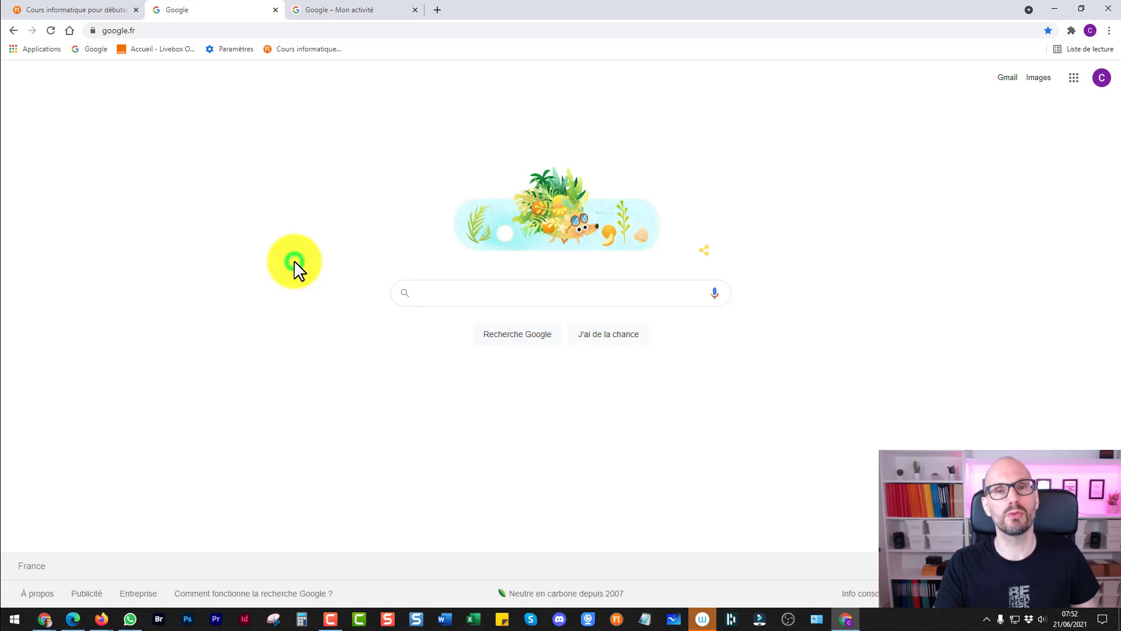
Step: Examine the Période personnalisée option for deleting activity in Mon activité, and cancel without choosing dates
{"action": "left_click", "coordinate": [331, 8]}
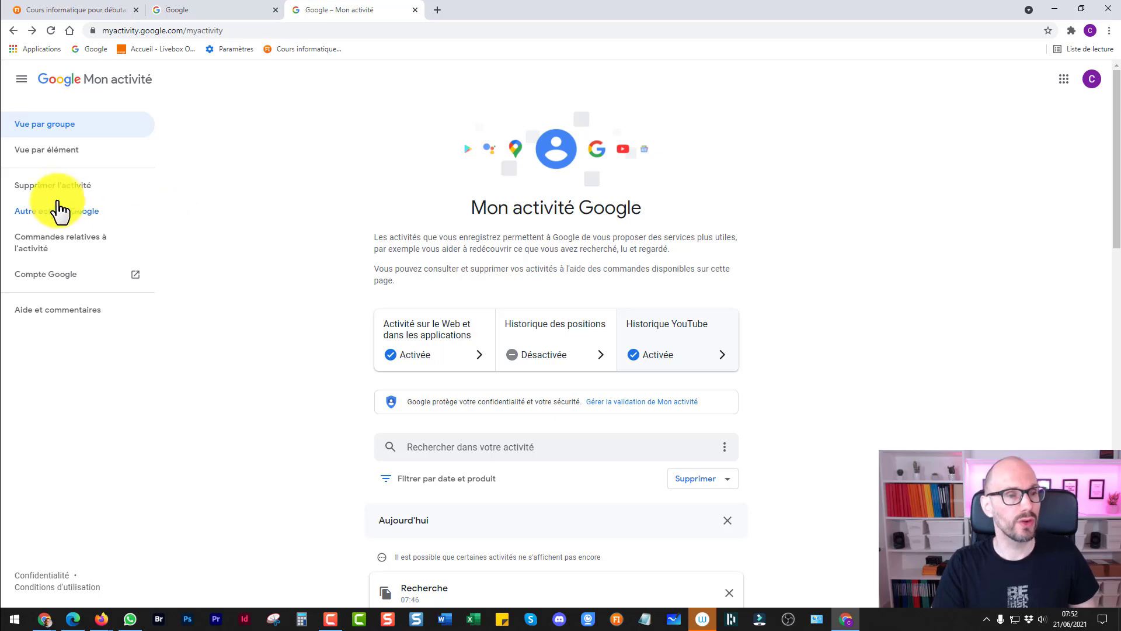
{"action": "left_click", "coordinate": [44, 186]}
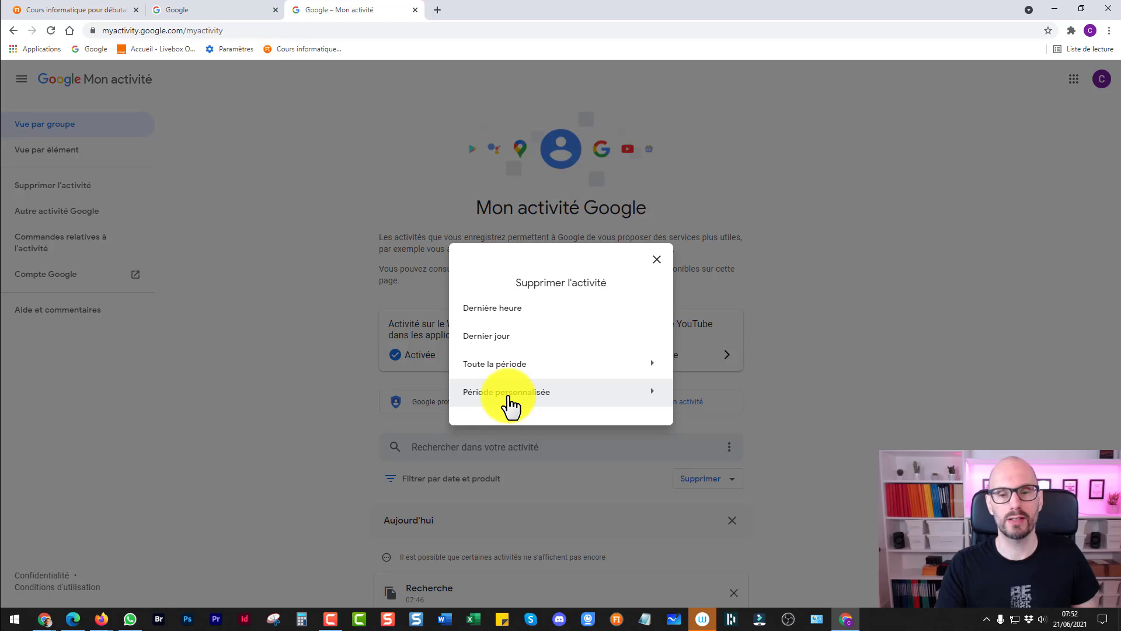
{"action": "left_click", "coordinate": [510, 397]}
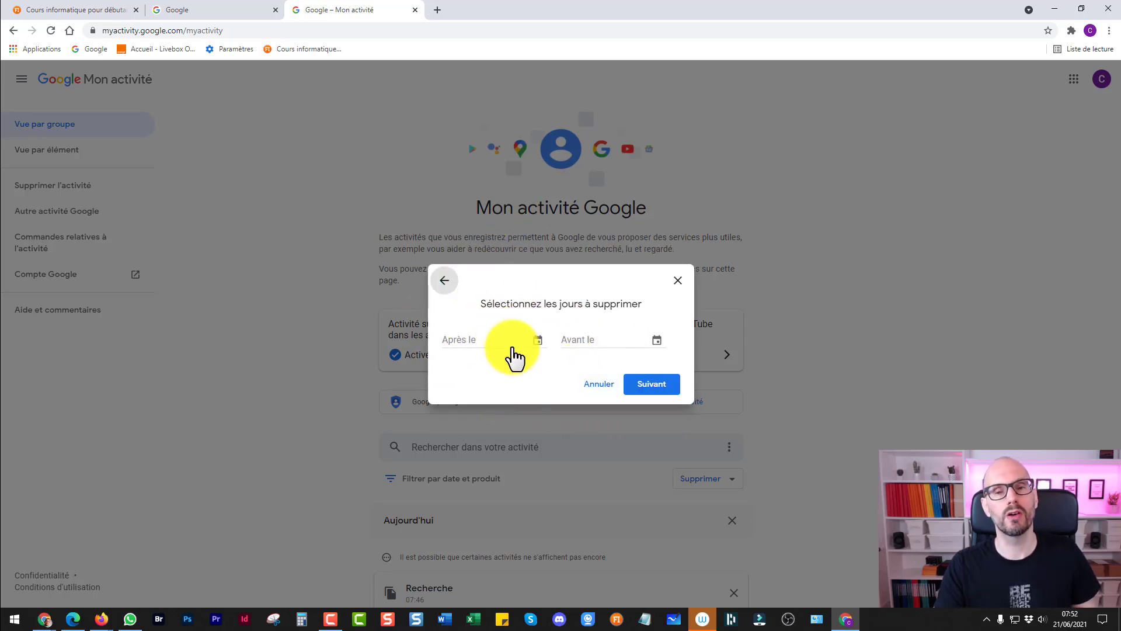
{"action": "left_click", "coordinate": [602, 384]}
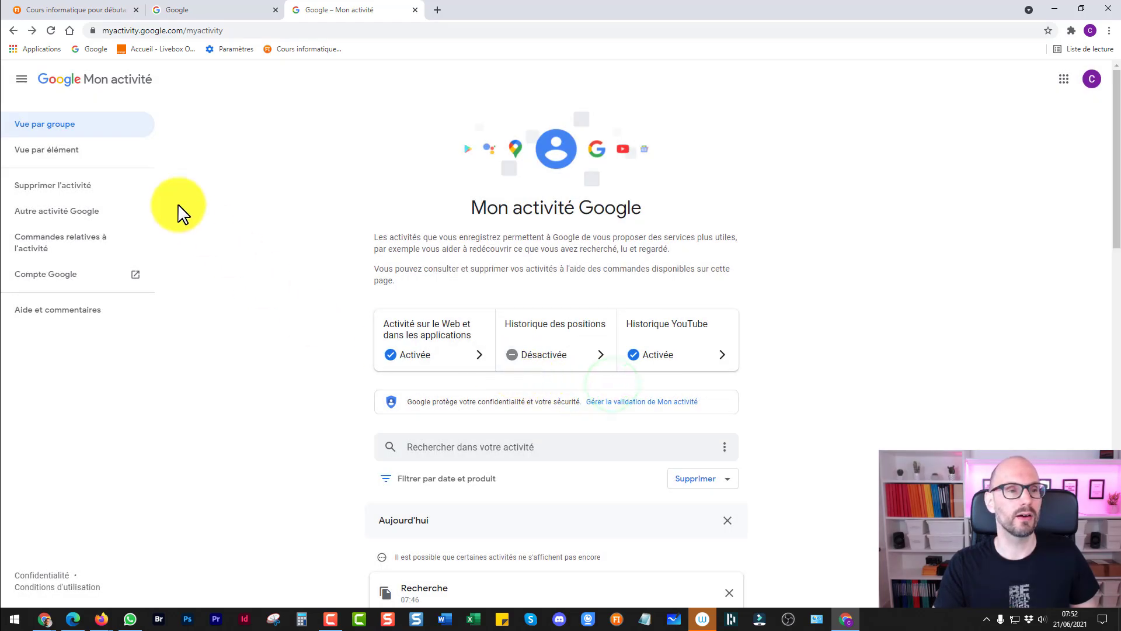
Step: Examine which services the Toute la période activity deletion covers, and leave without deleting anything
{"action": "left_click", "coordinate": [54, 186]}
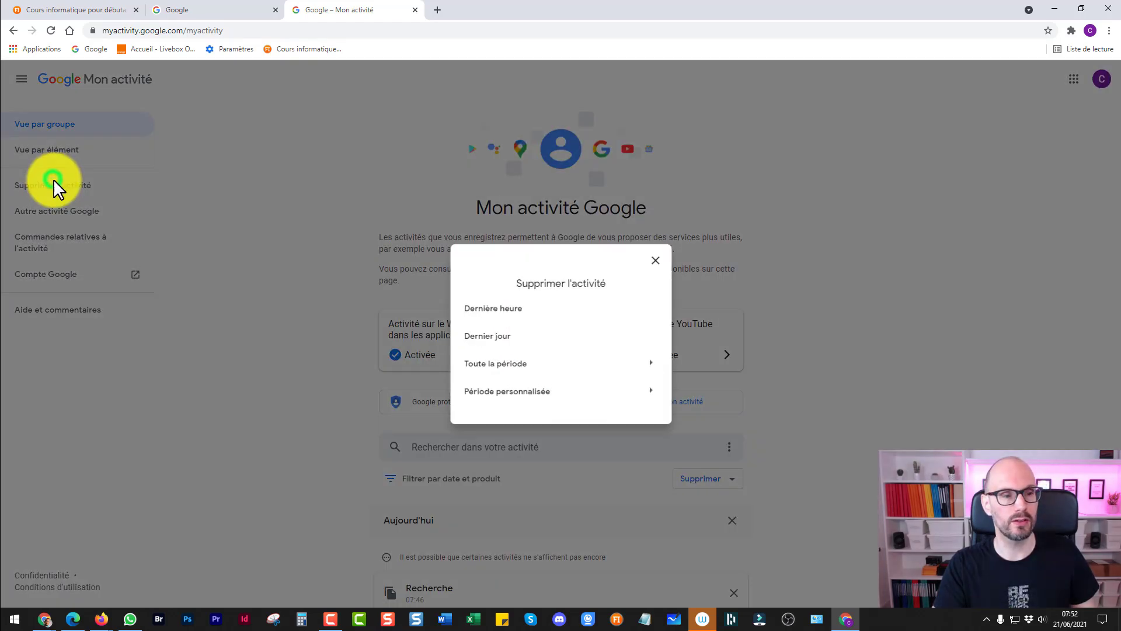
{"action": "left_click", "coordinate": [490, 367]}
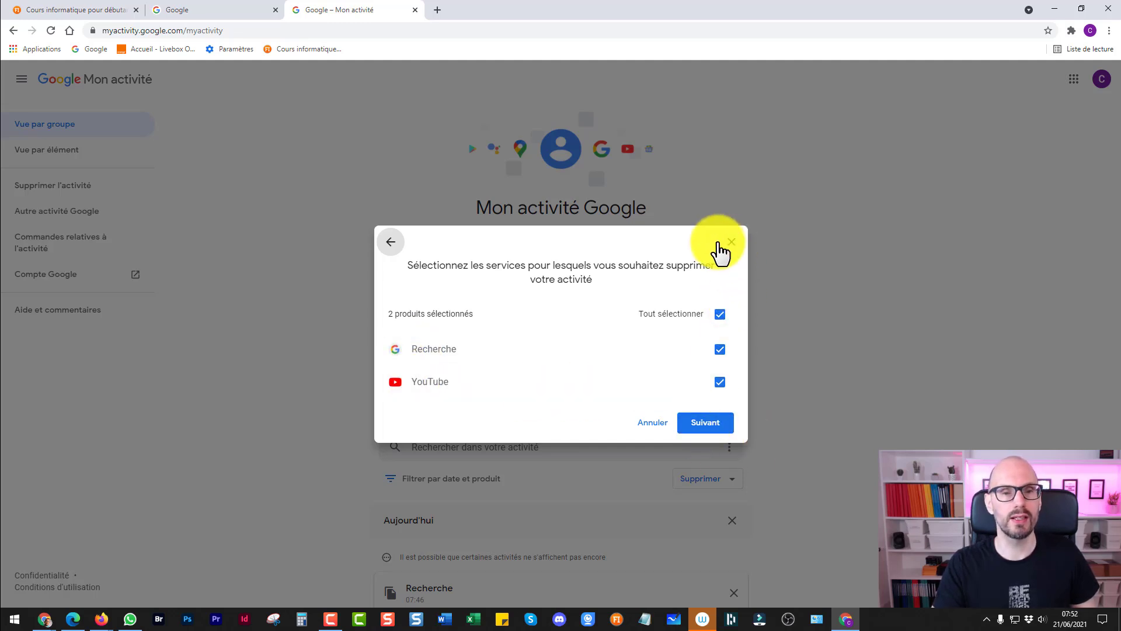
{"action": "left_click", "coordinate": [389, 241]}
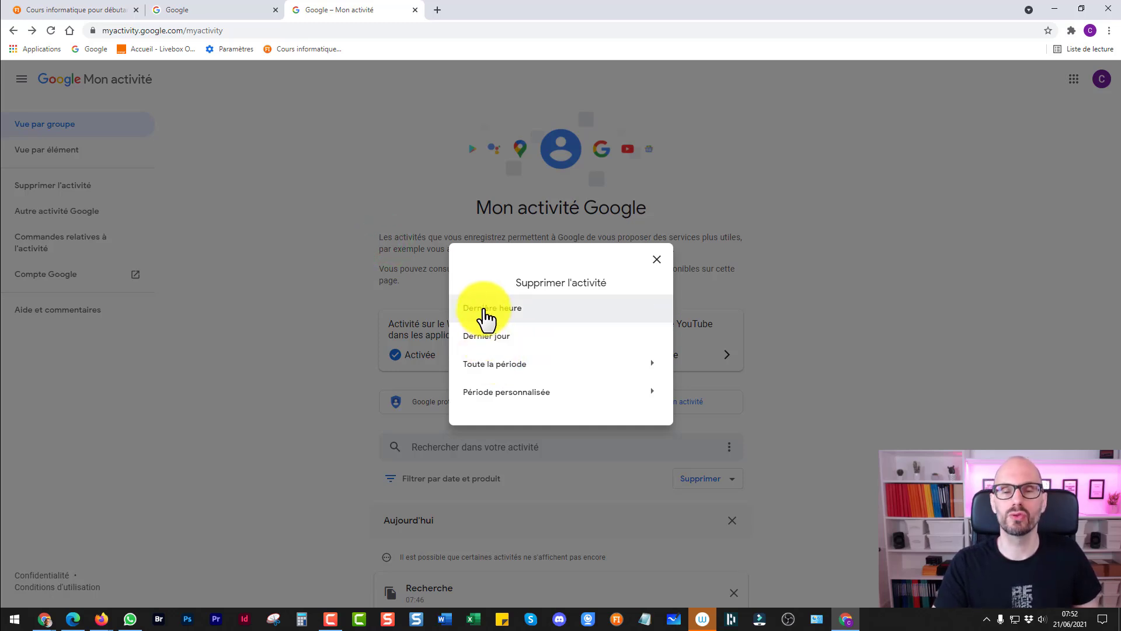
{"action": "left_click", "coordinate": [655, 259]}
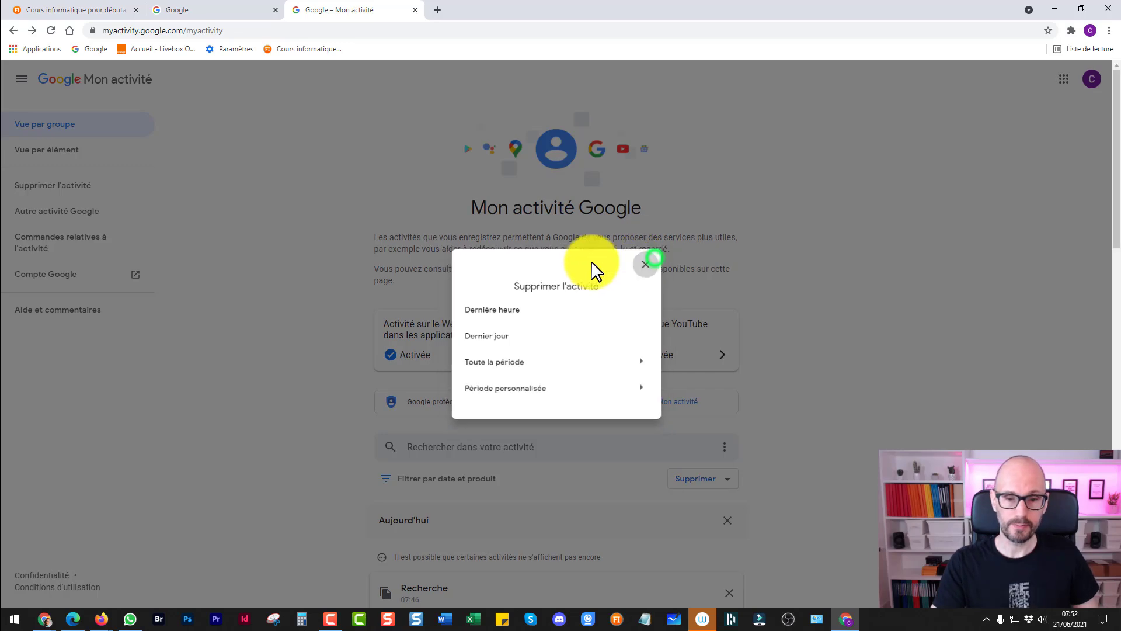
Step: Check the Google home page's search suggestions again for remaining past searches
{"action": "left_click", "coordinate": [239, 7]}
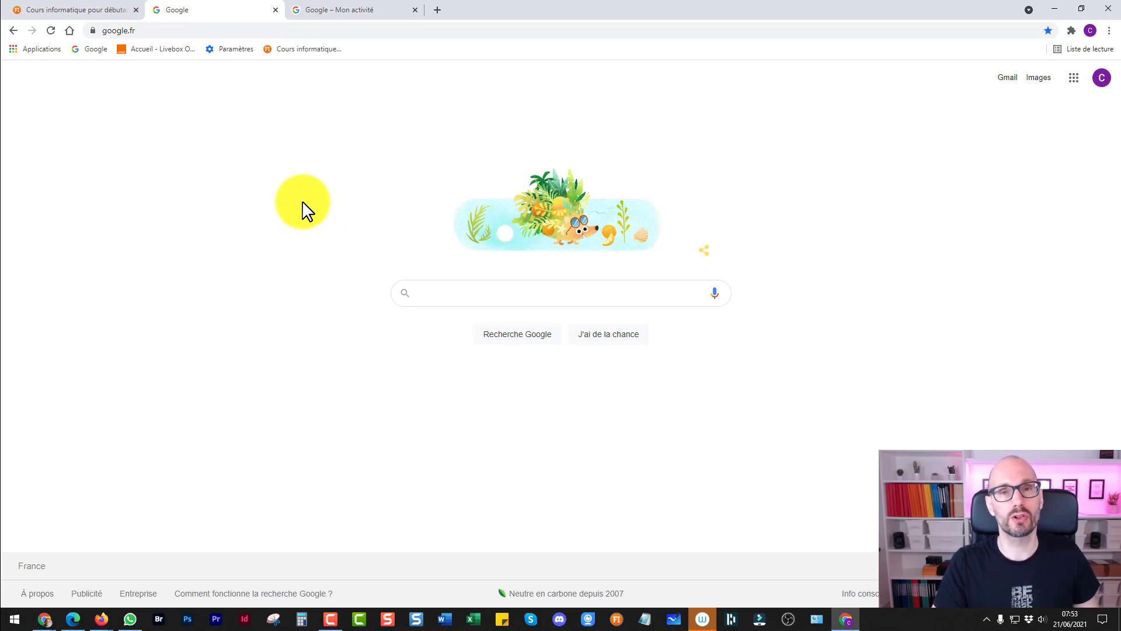
{"action": "left_click", "coordinate": [462, 291]}
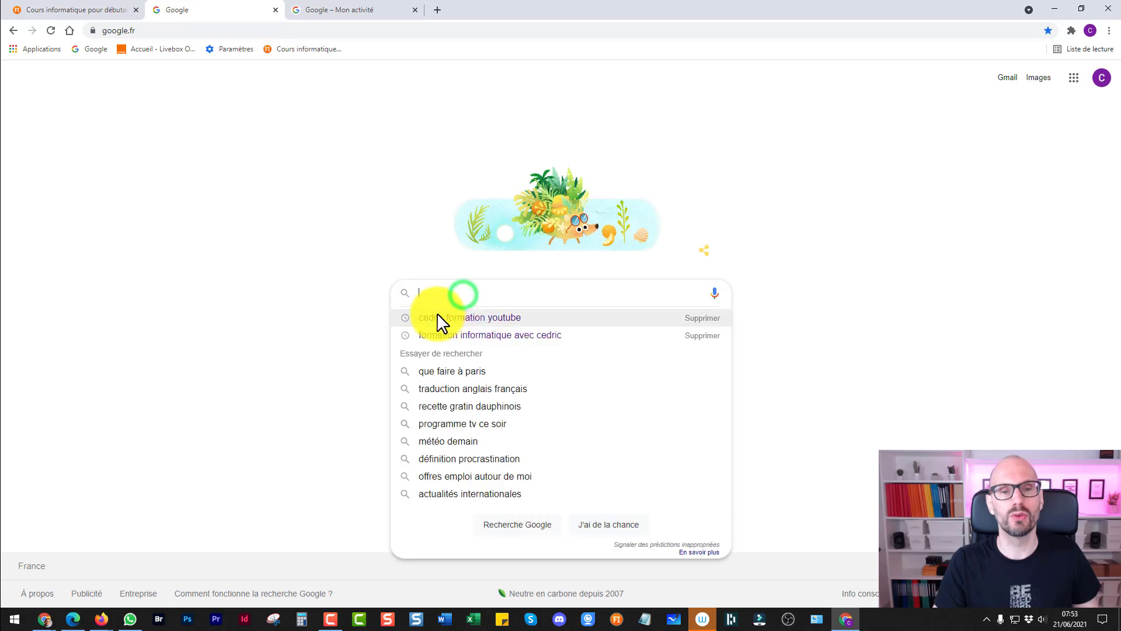
{"action": "left_click", "coordinate": [259, 178]}
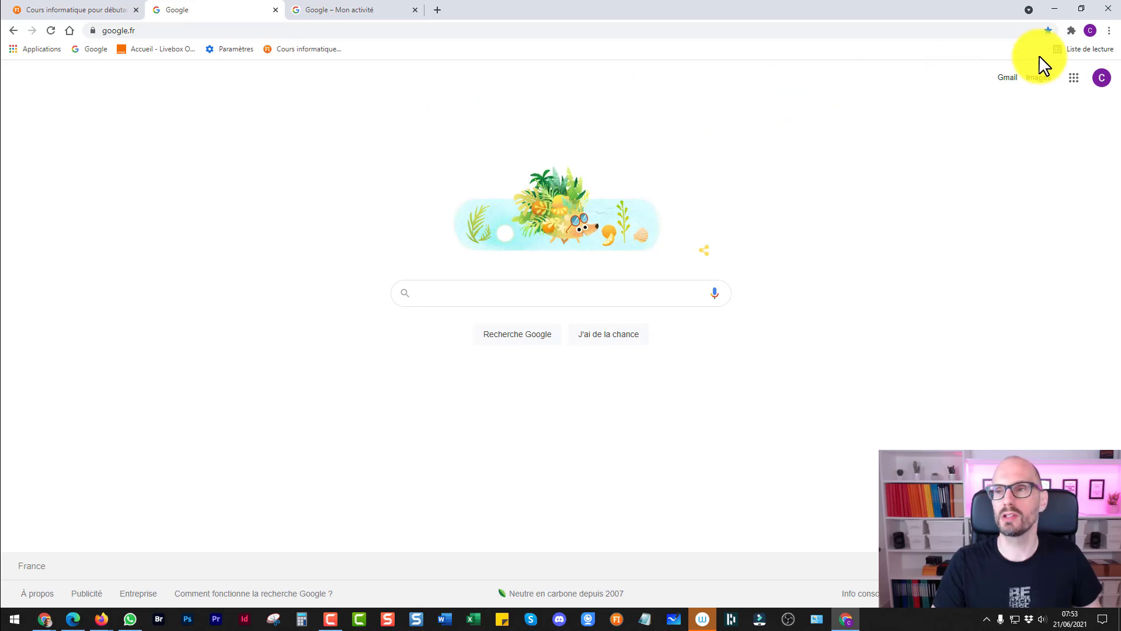
Step: Open a private browsing window, load the Google home page in it and accept the cookie terms
{"action": "left_click", "coordinate": [1109, 30]}
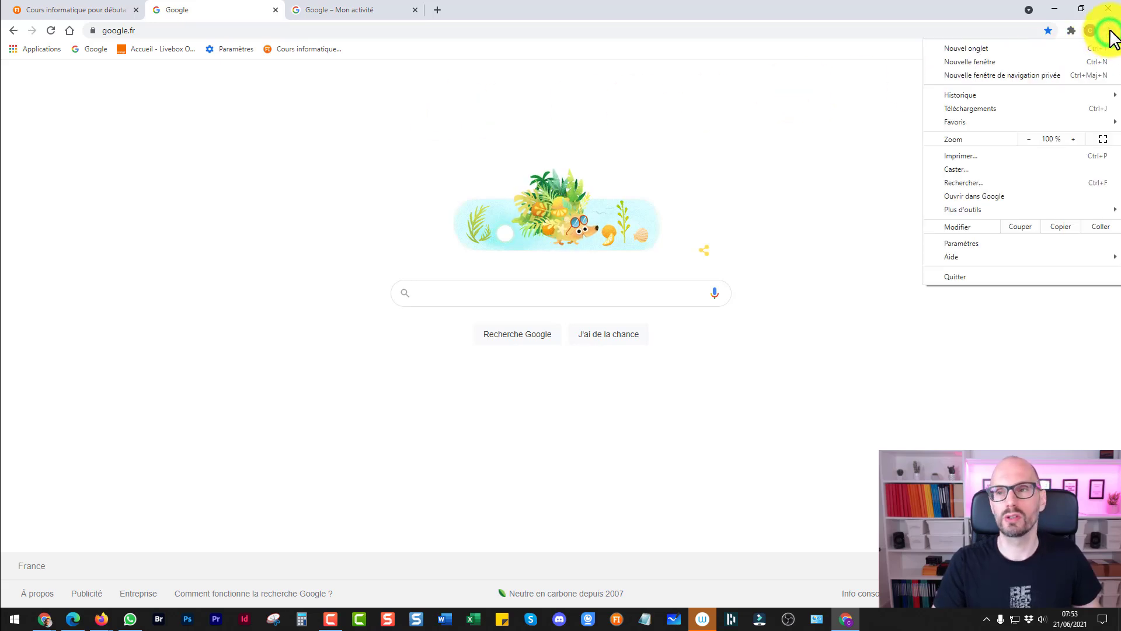
{"action": "left_click", "coordinate": [961, 76]}
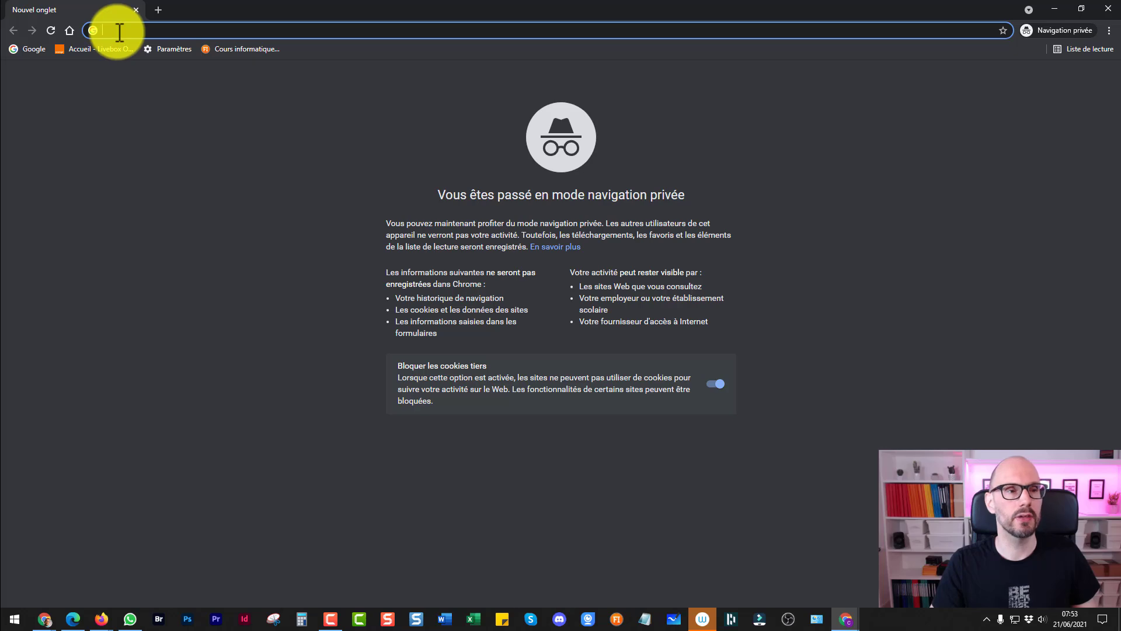
{"action": "left_click", "coordinate": [32, 50]}
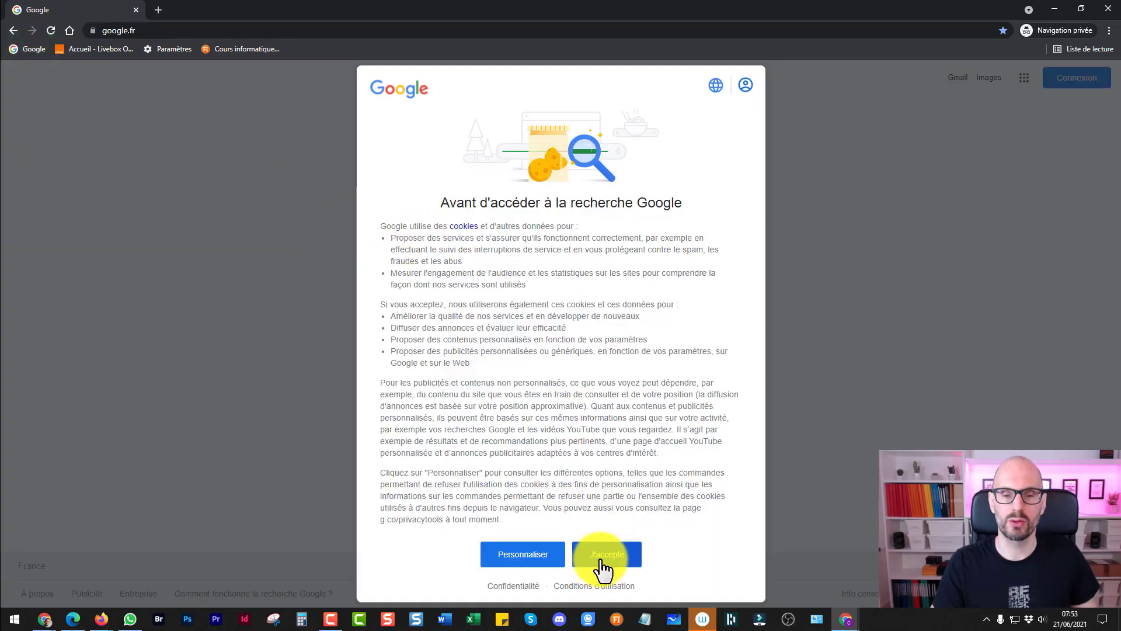
{"action": "left_click", "coordinate": [608, 560]}
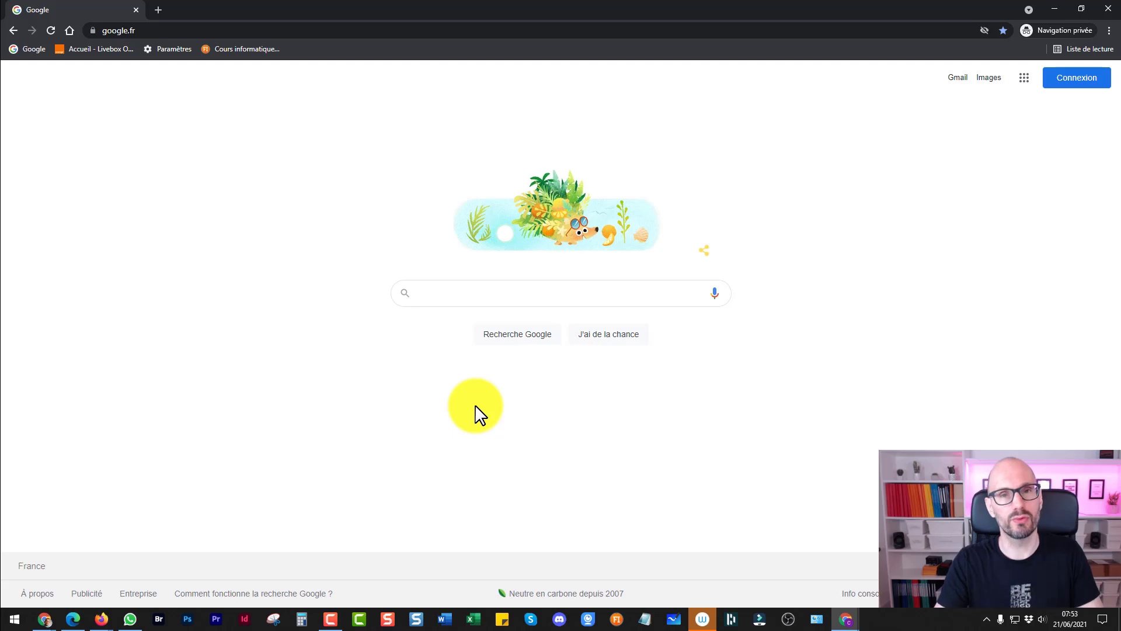
Step: Search Google for "Collier" in the private window and block the site's location request
{"action": "left_click", "coordinate": [456, 290]}
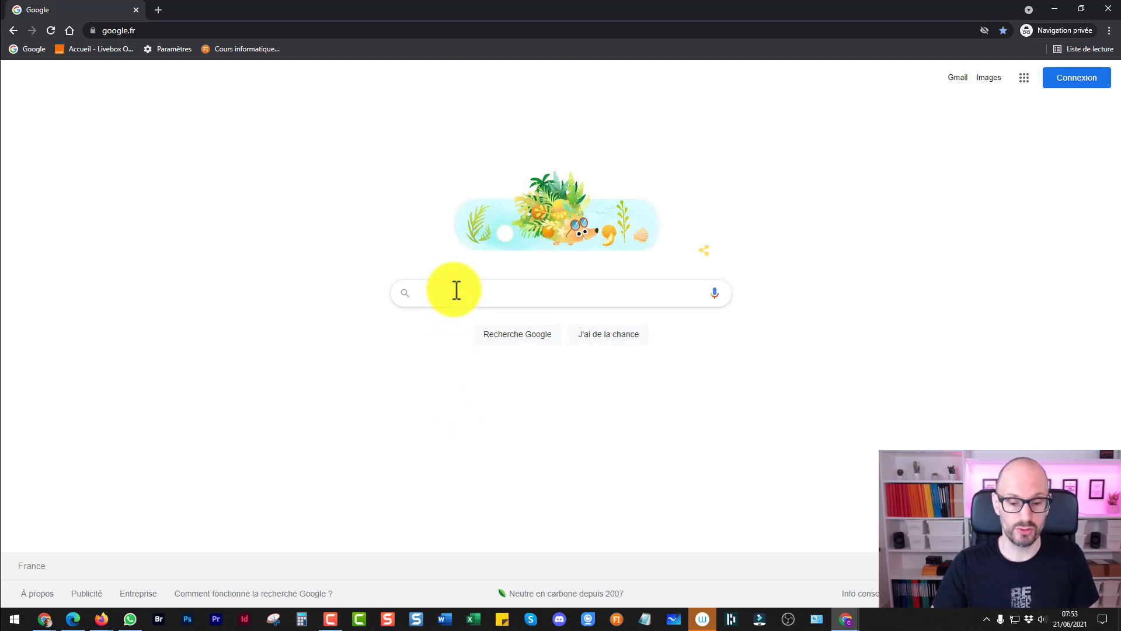
{"action": "type", "text": "Collier po"}
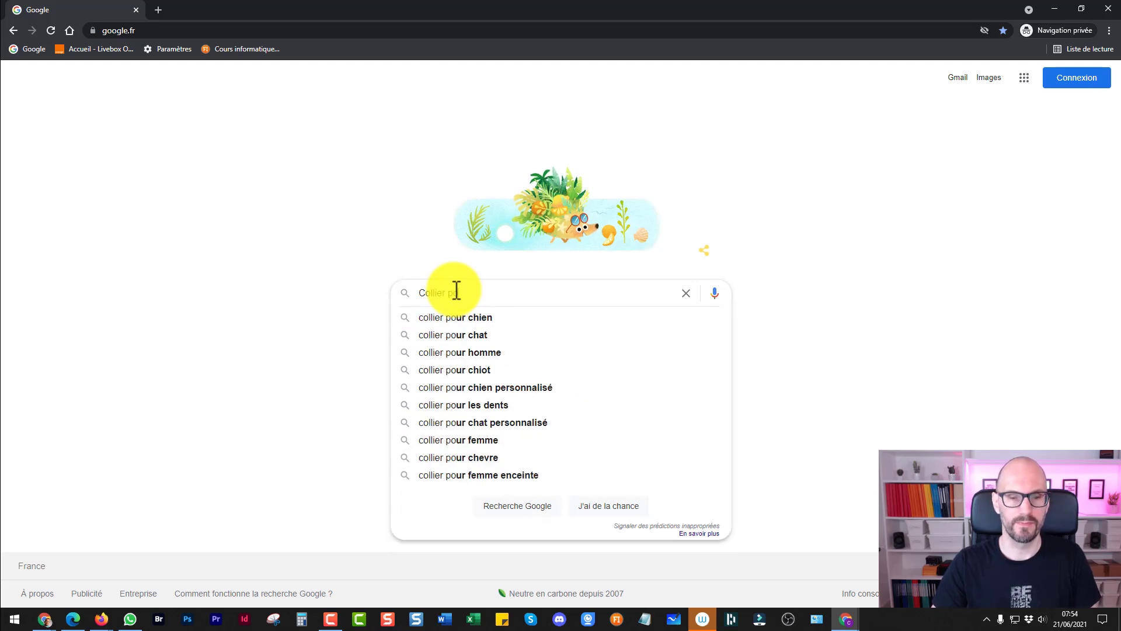
{"action": "key", "text": "BackSpace"}
{"action": "key", "text": "BackSpace"}
{"action": "key", "text": "BackSpace"}
{"action": "key", "text": "Return"}
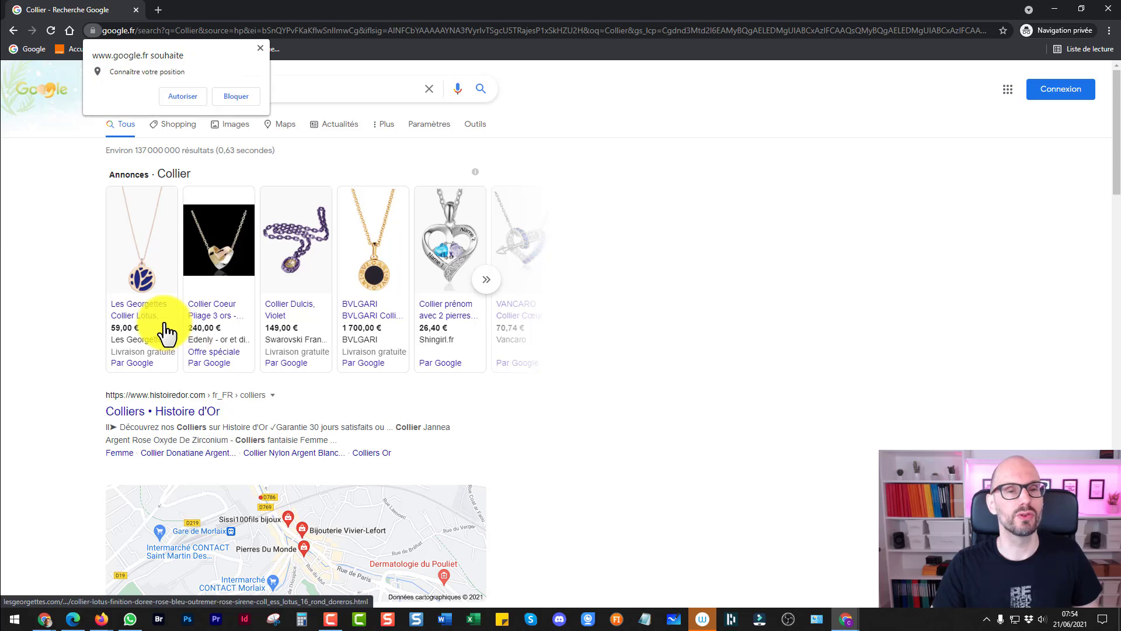
{"action": "left_click", "coordinate": [227, 97]}
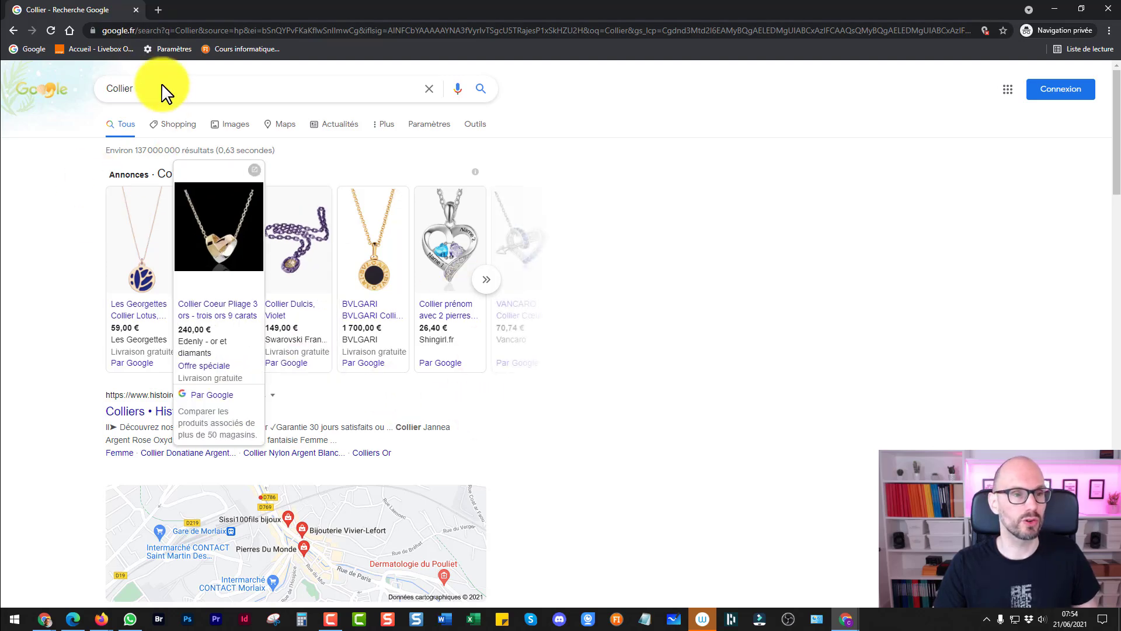
Step: Close the private window and check the regular Google home page's search suggestions for the private search
{"action": "left_click", "coordinate": [135, 9]}
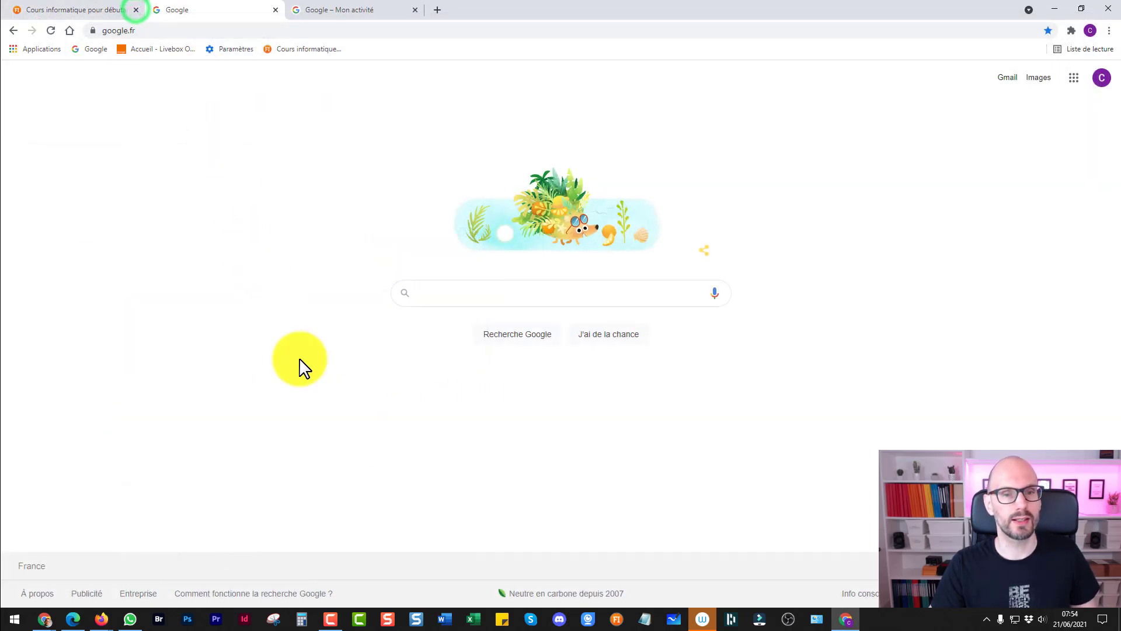
{"action": "left_click", "coordinate": [418, 299]}
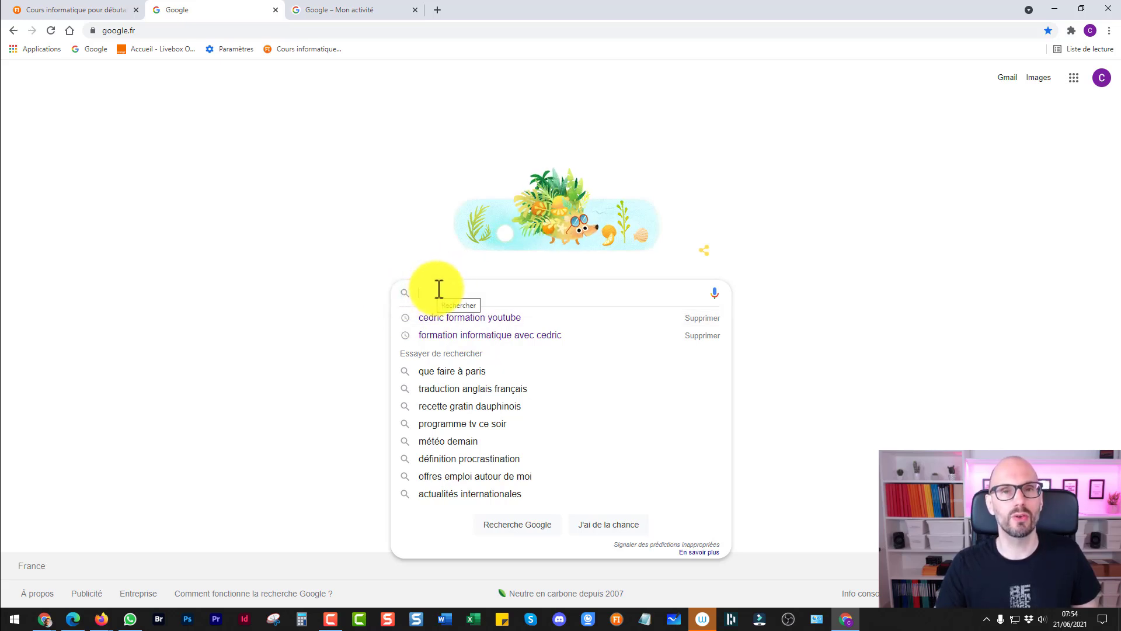
{"action": "left_click", "coordinate": [305, 275]}
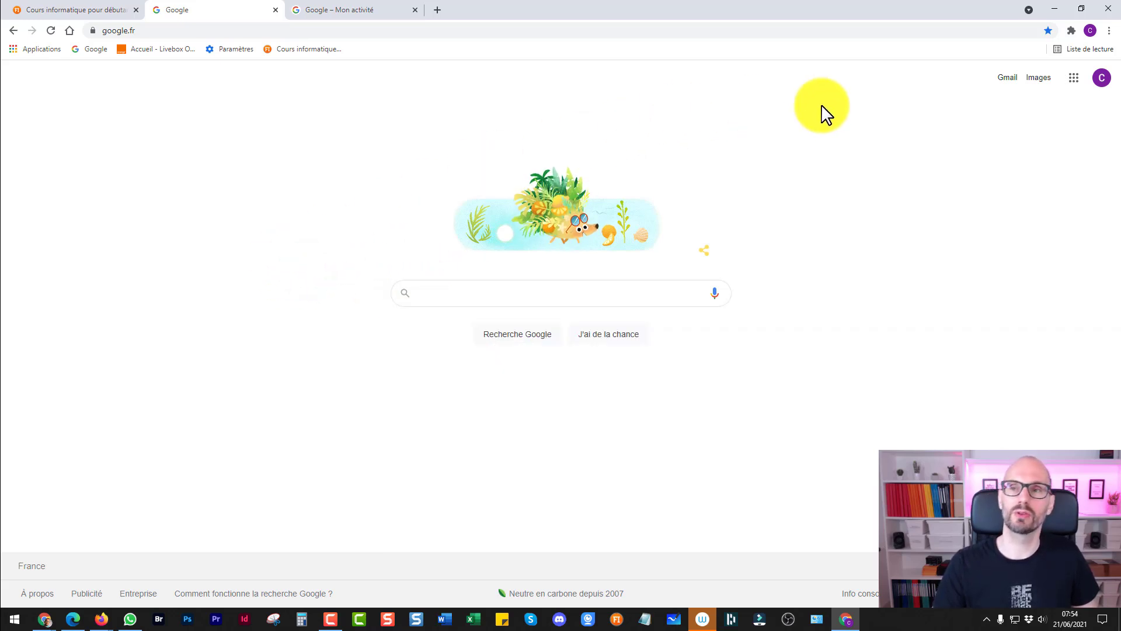
Step: Look at Chrome's private window option, and switch to Microsoft Edge to find its Nouvelle fenêtre InPrivate equivalent
{"action": "left_click", "coordinate": [1109, 32]}
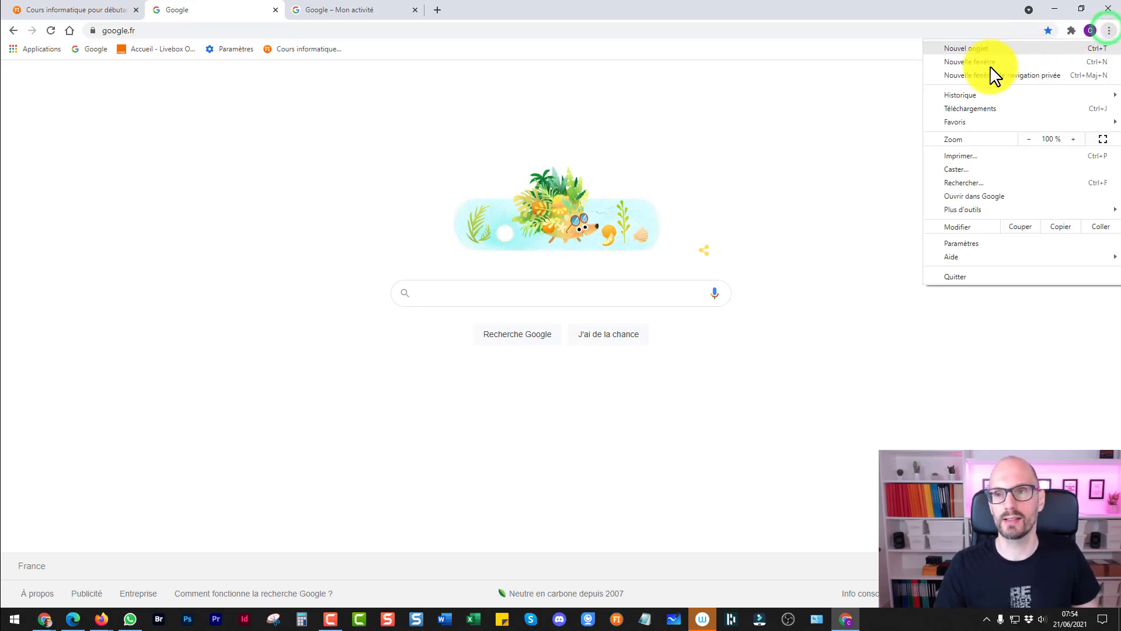
{"action": "left_click", "coordinate": [263, 205]}
{"action": "left_click", "coordinate": [73, 618]}
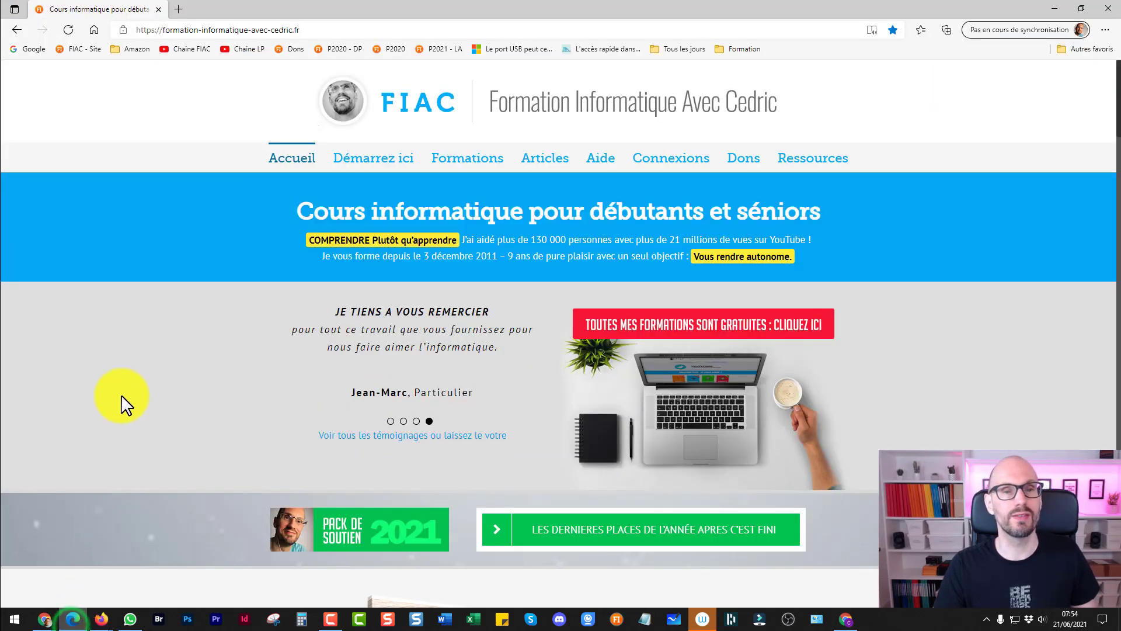
{"action": "left_click", "coordinate": [1106, 31]}
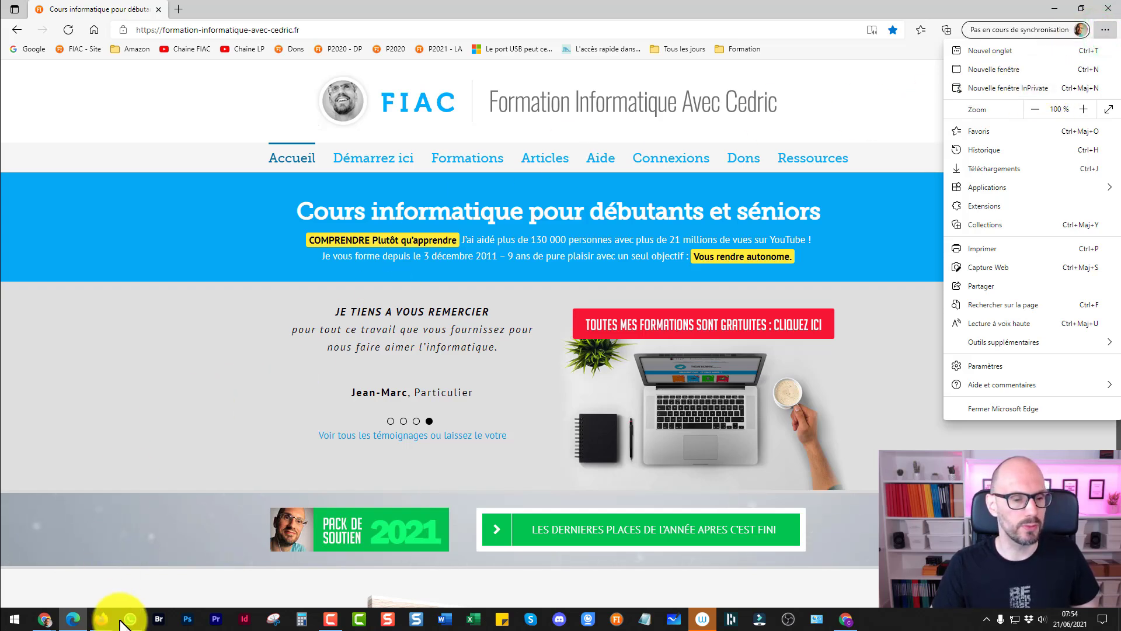
Step: Switch to Firefox to examine its Nouvelle fenêtre privée option, and return to the Google page in Chrome
{"action": "left_click", "coordinate": [101, 620]}
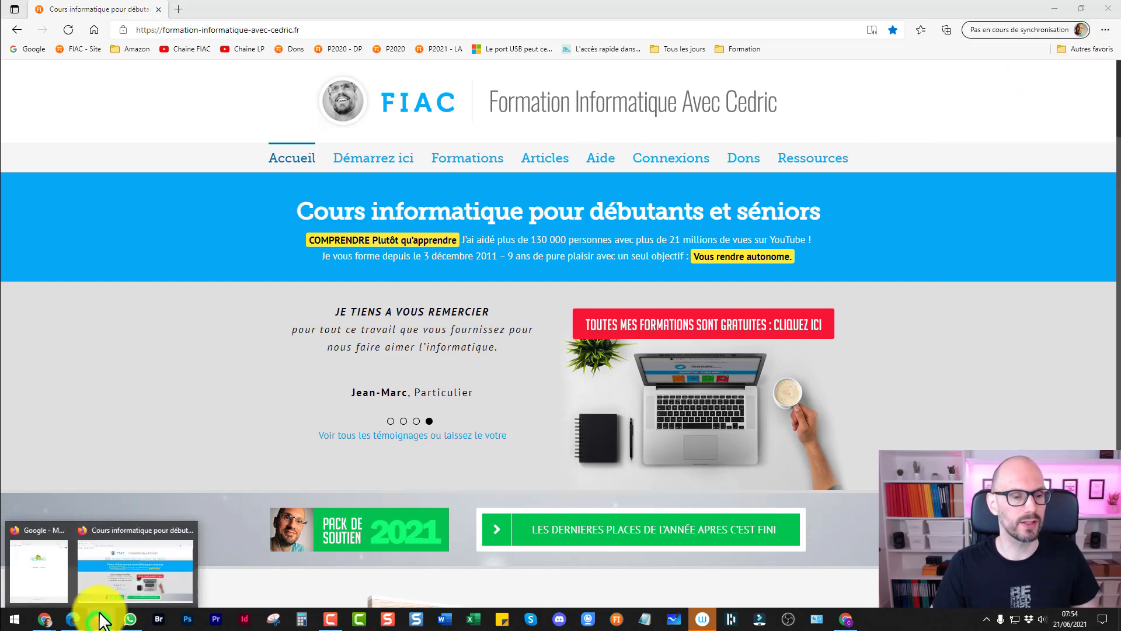
{"action": "left_click", "coordinate": [103, 526]}
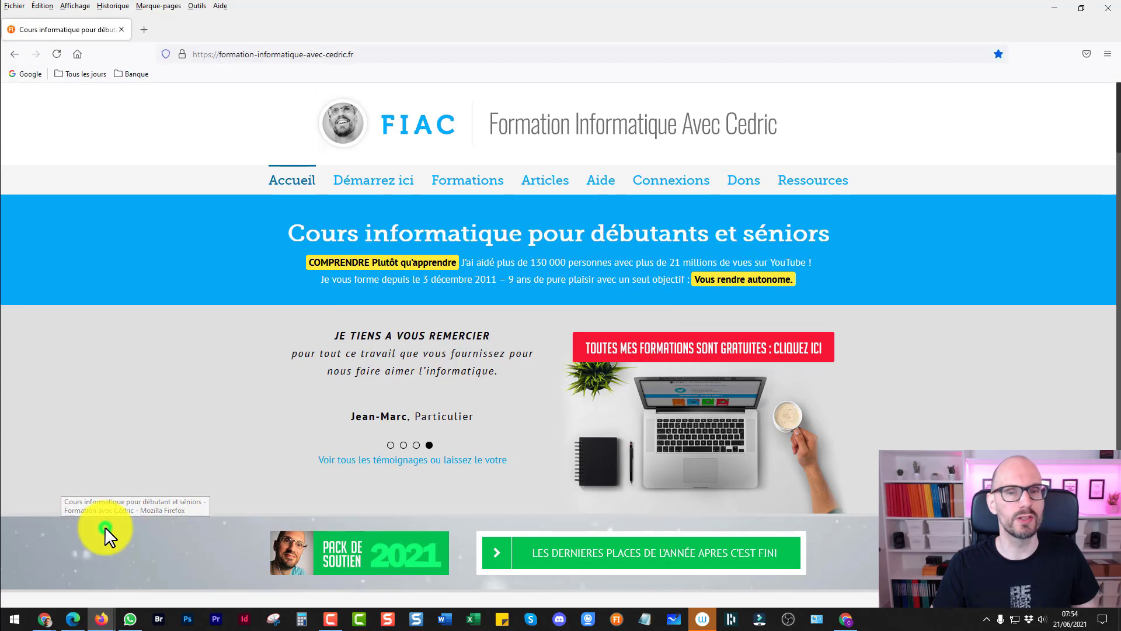
{"action": "left_click", "coordinate": [1107, 55]}
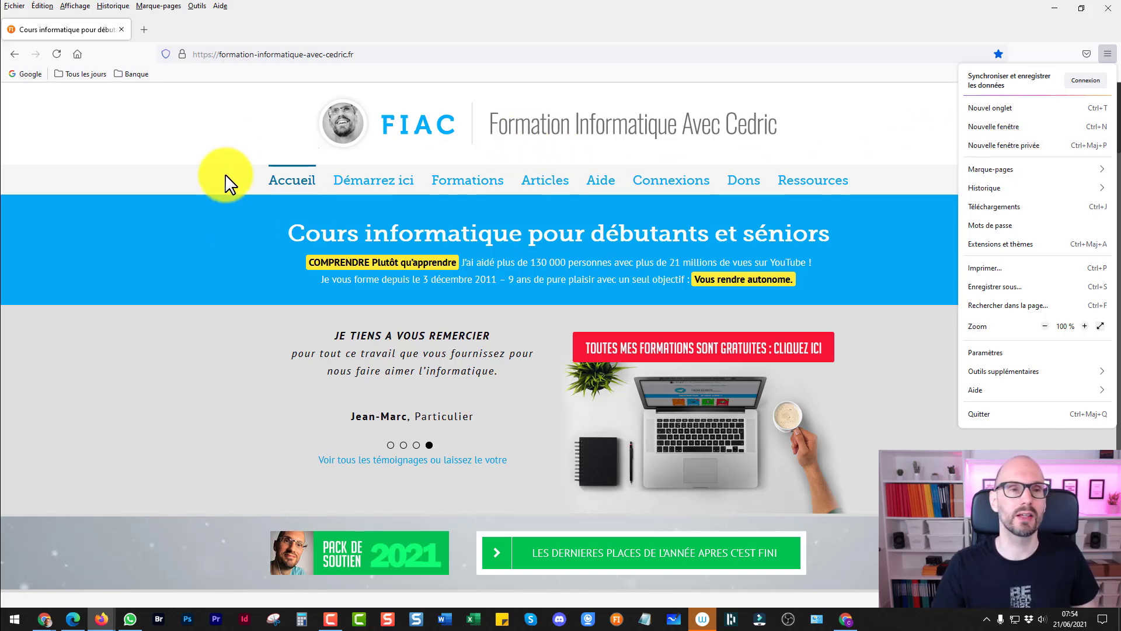
{"action": "left_click", "coordinate": [73, 619]}
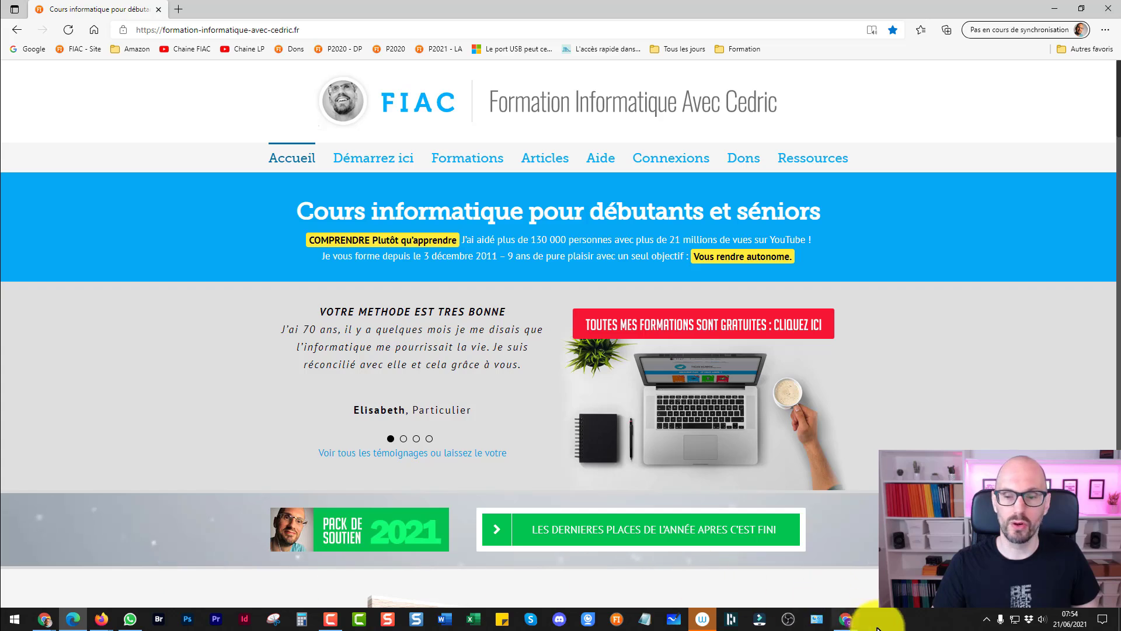
{"action": "left_click", "coordinate": [845, 618]}
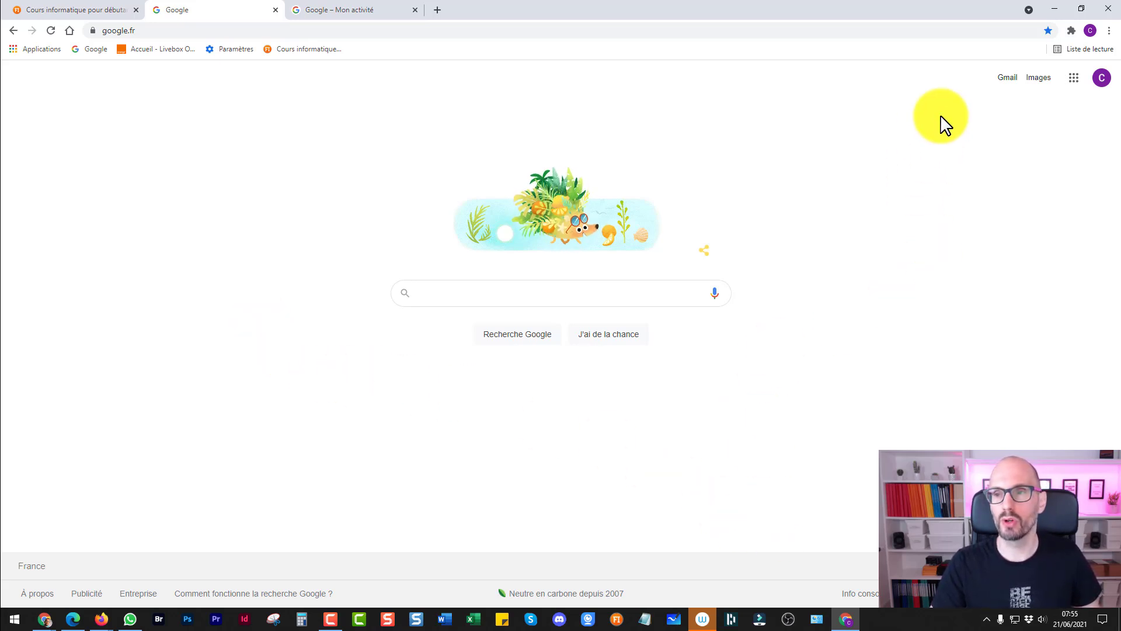
Step: Reopen the recently closed Paramètres page and examine the data types under Paramètres avancés for clearing browsing data
{"action": "left_click", "coordinate": [1109, 31]}
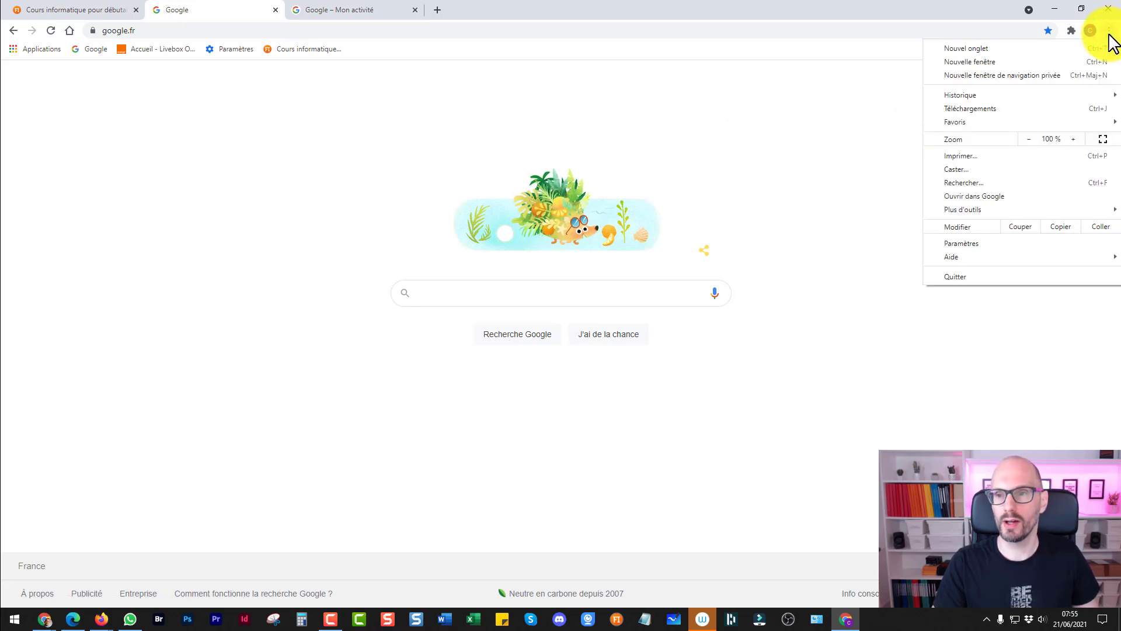
{"action": "mouse_move", "coordinate": [951, 105]}
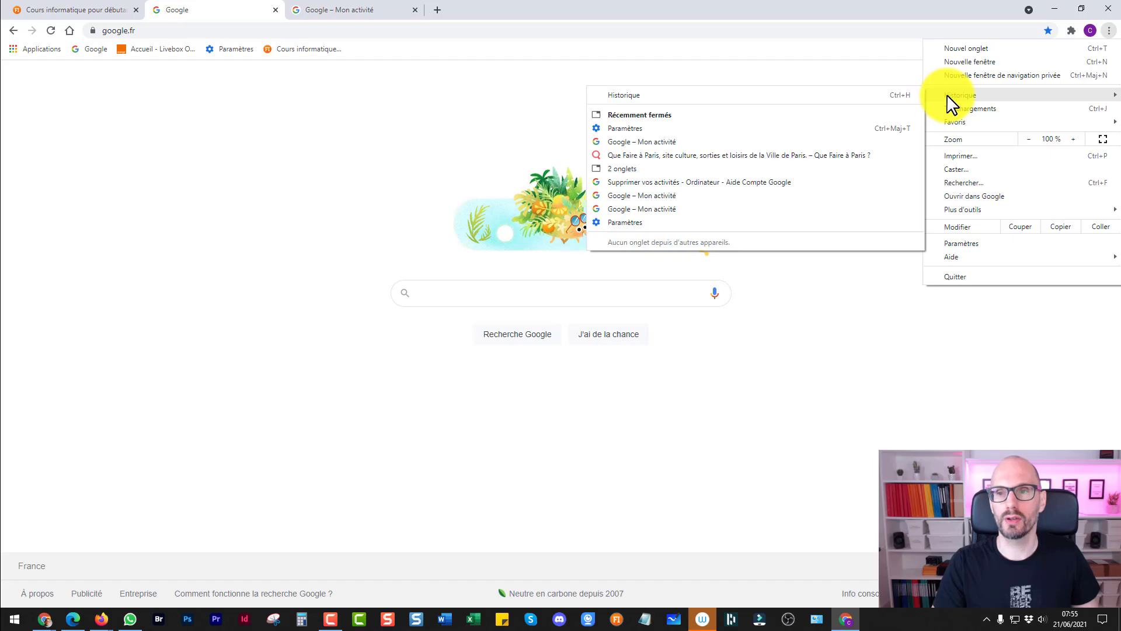
{"action": "left_click", "coordinate": [692, 224]}
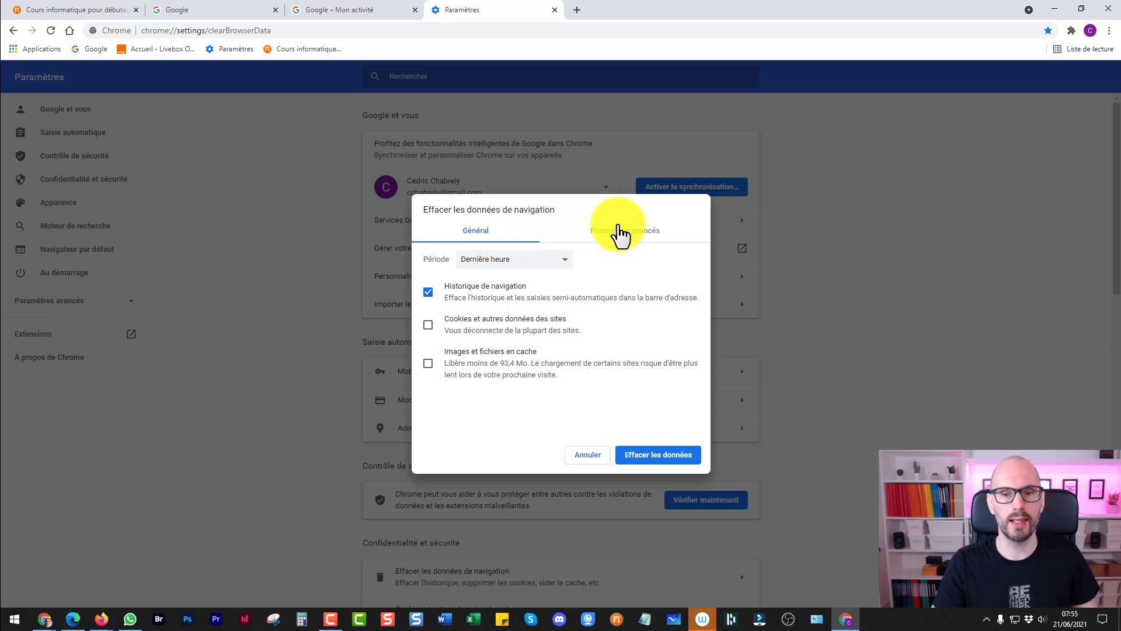
{"action": "left_click", "coordinate": [623, 231]}
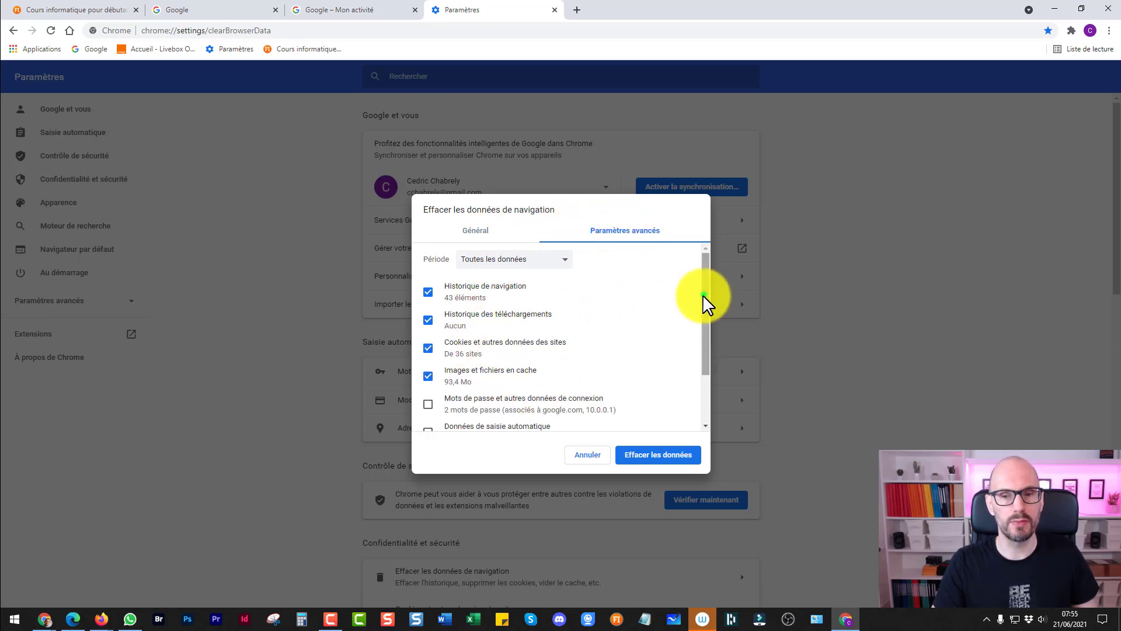
{"action": "left_click_drag", "start_coordinate": [704, 297], "coordinate": [709, 376]}
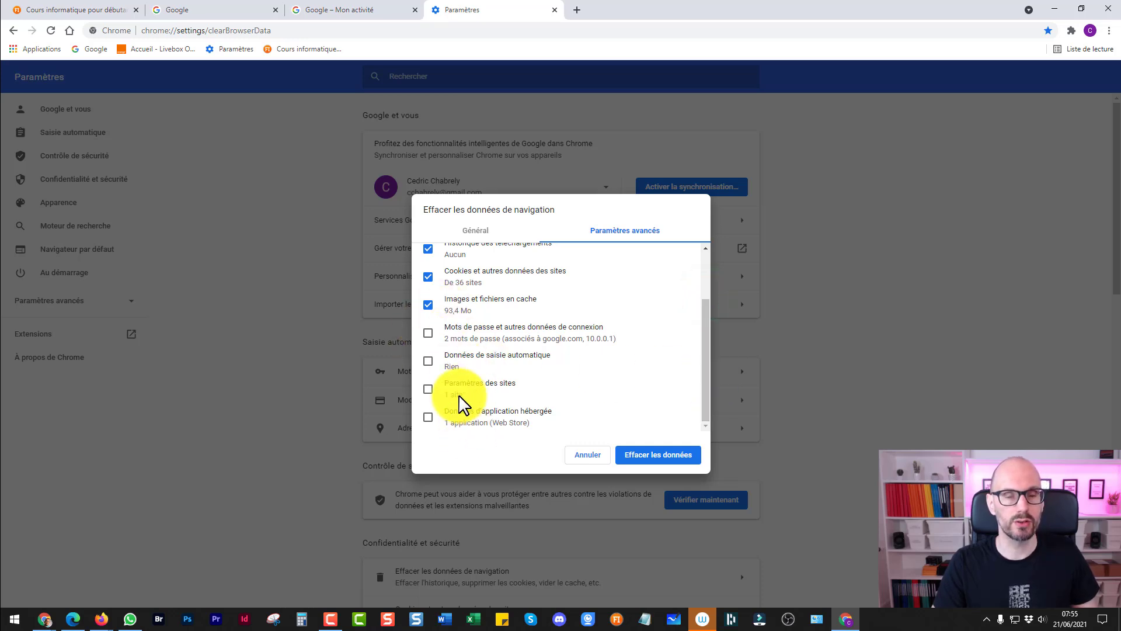
{"action": "left_click_drag", "start_coordinate": [706, 356], "coordinate": [595, 307]}
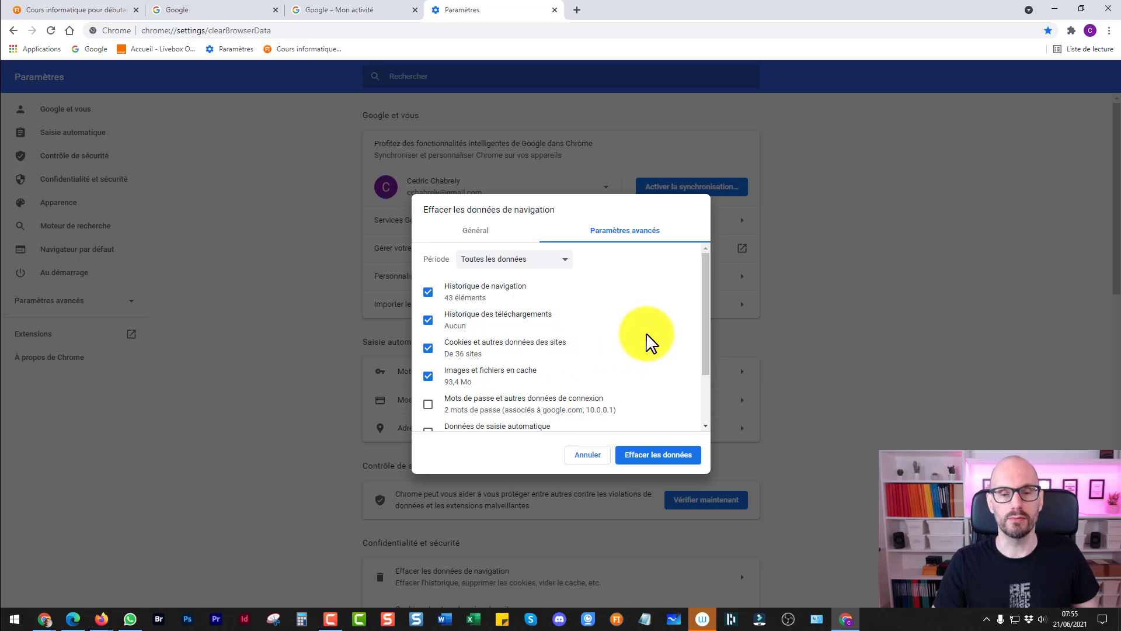
{"action": "left_click_drag", "start_coordinate": [707, 321], "coordinate": [706, 348]}
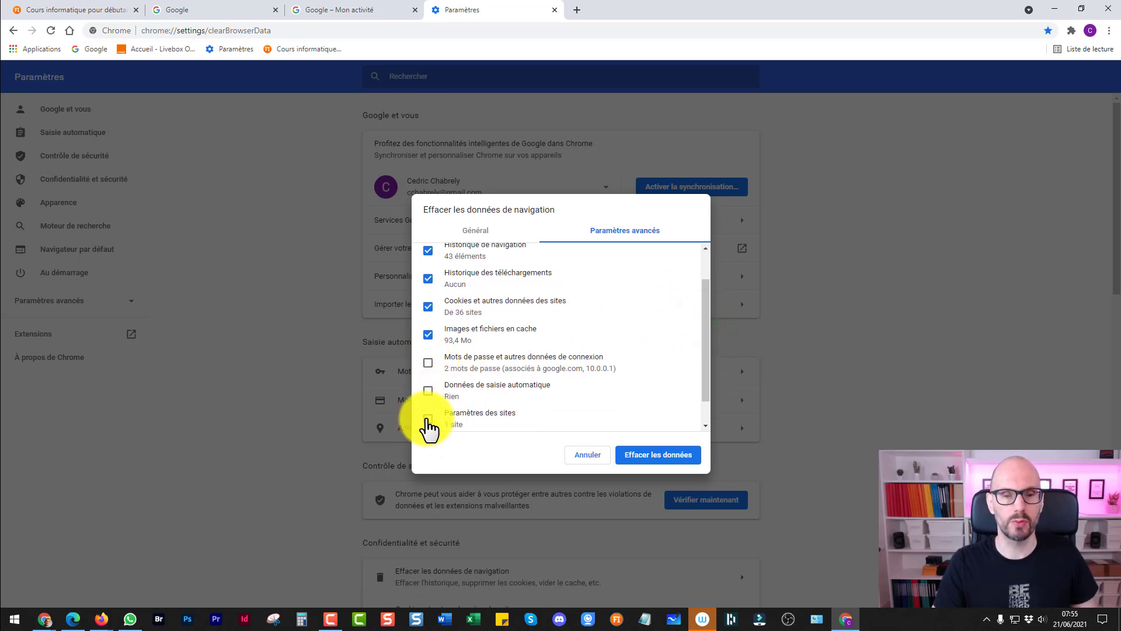
{"action": "left_click_drag", "start_coordinate": [706, 358], "coordinate": [721, 295]}
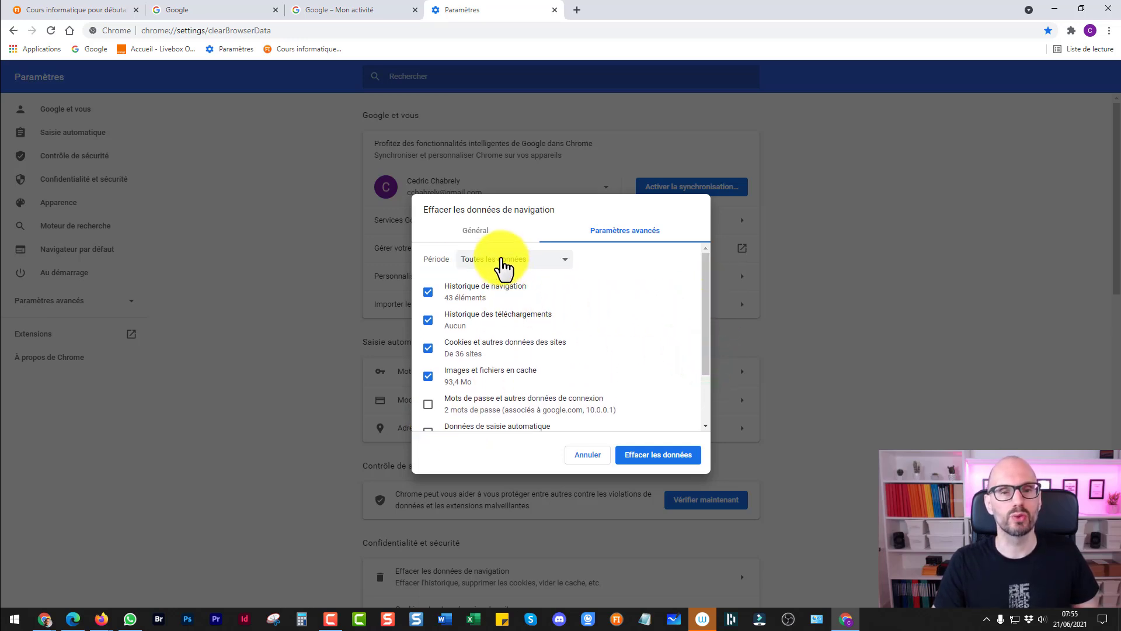
Step: Set the advanced clearing period to Dernière heure and compare the Paramètres avancés data types with the Général ones
{"action": "left_click", "coordinate": [503, 265]}
{"action": "left_click", "coordinate": [498, 279]}
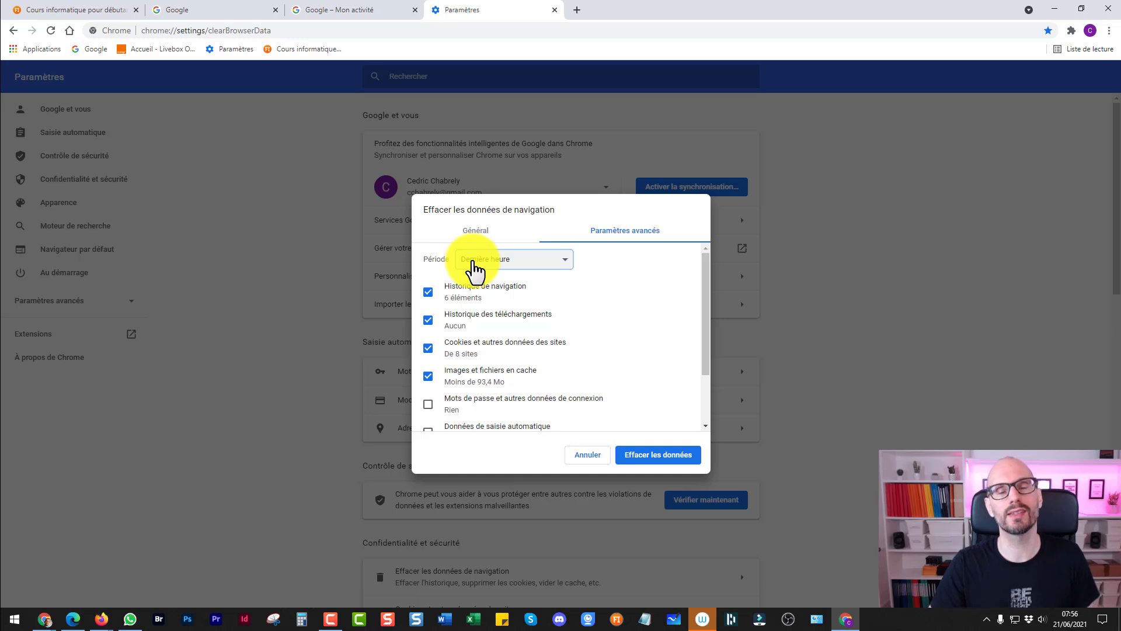
{"action": "left_click", "coordinate": [485, 231]}
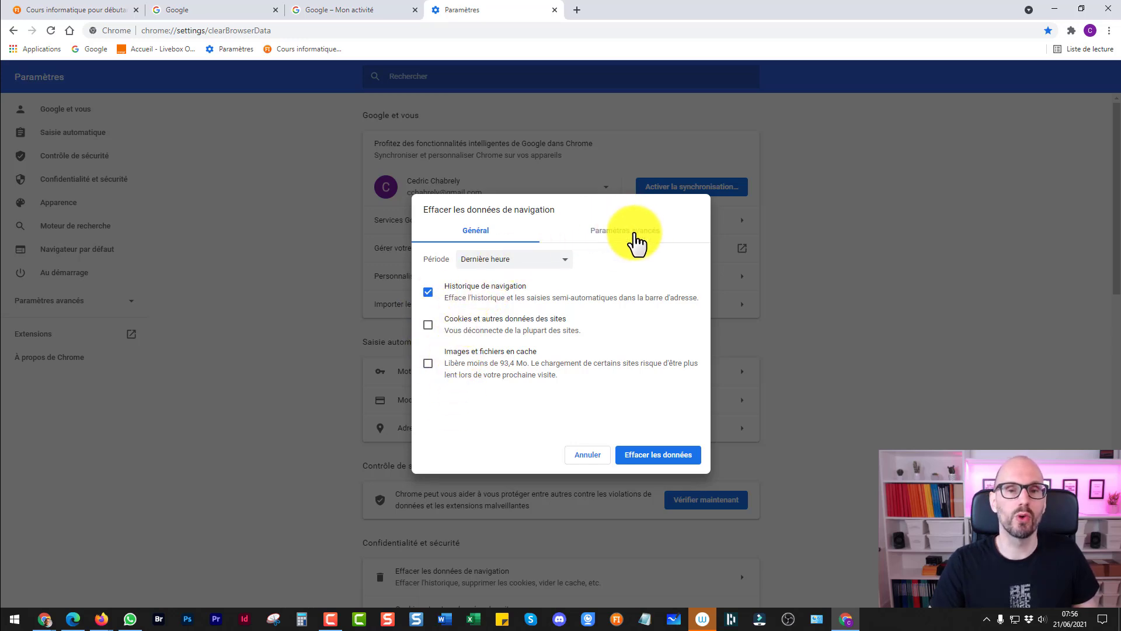
{"action": "left_click", "coordinate": [634, 232]}
{"action": "scroll", "coordinate": [464, 394], "scroll_direction": "down", "scroll_amount": 1}
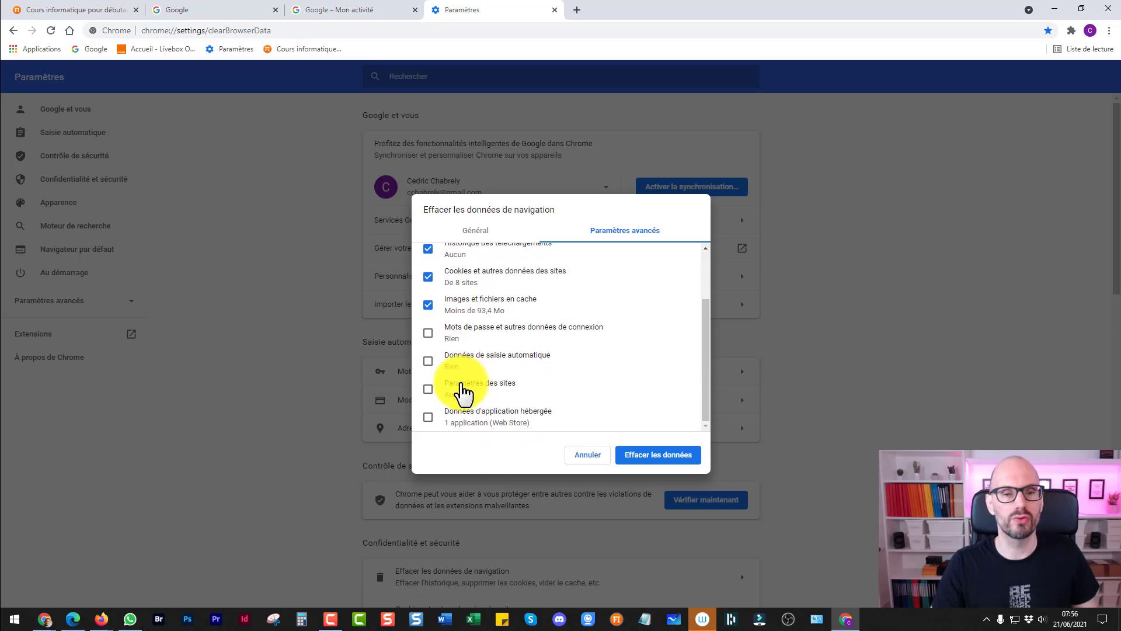
{"action": "scroll", "coordinate": [470, 388], "scroll_direction": "up", "scroll_amount": 1}
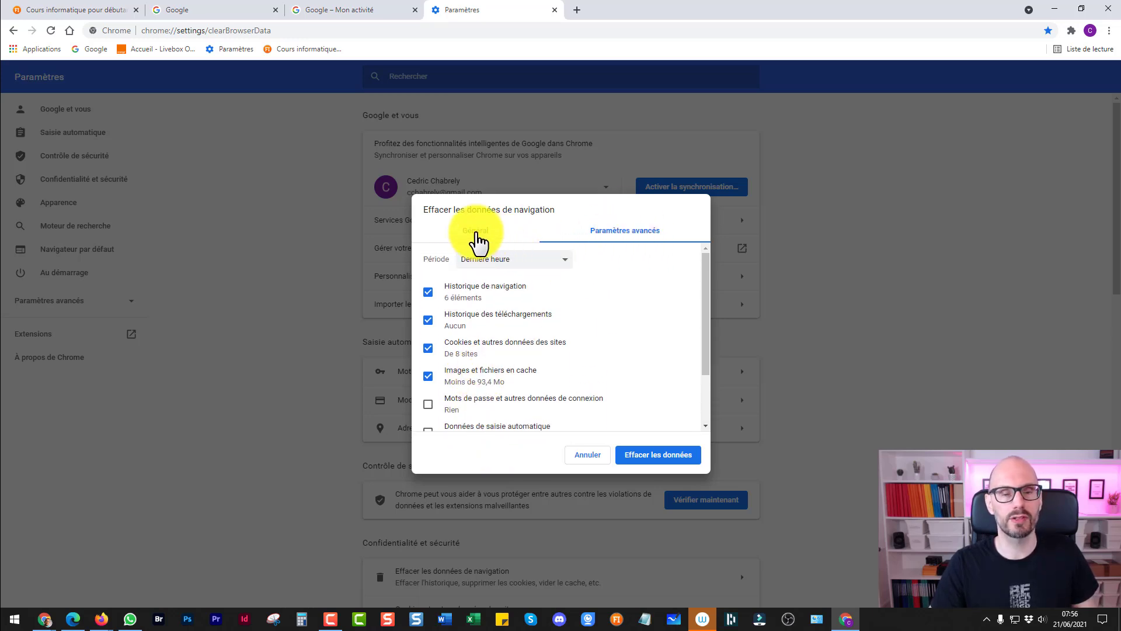
{"action": "left_click", "coordinate": [475, 232]}
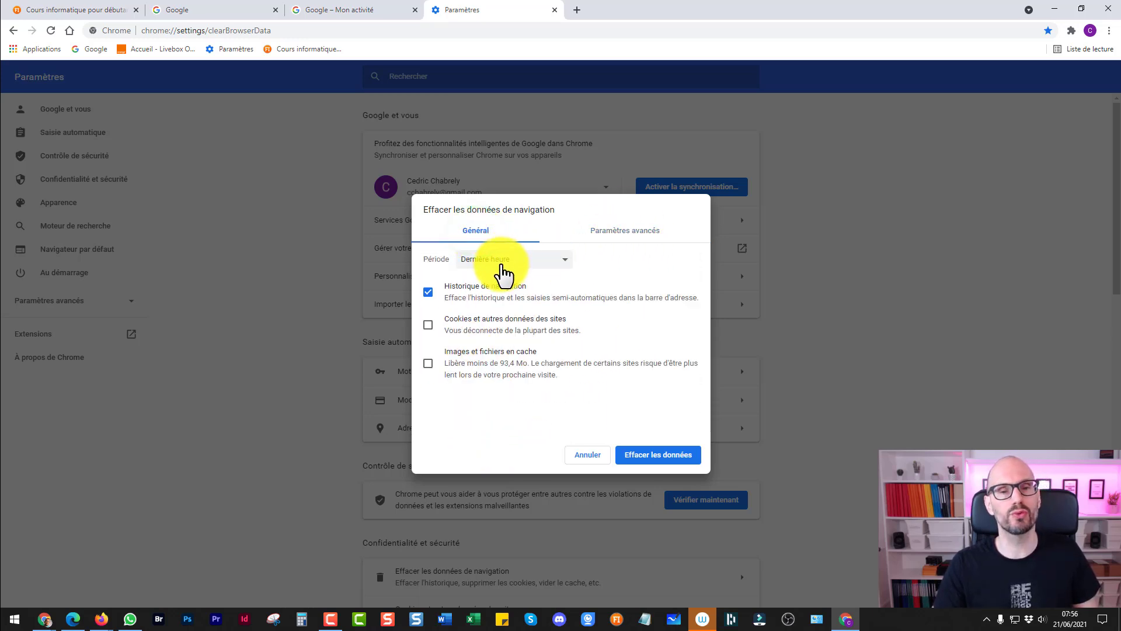
Step: Review the periods available in the Général clearing options, and cancel without clearing any browsing data
{"action": "left_click", "coordinate": [501, 264]}
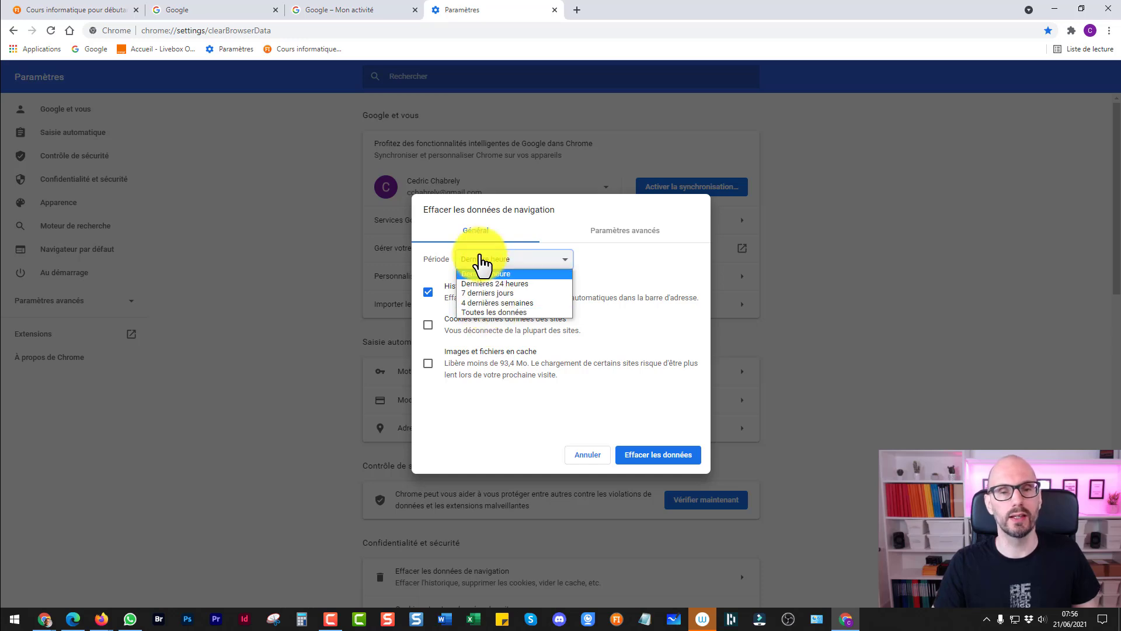
{"action": "left_click", "coordinate": [478, 403]}
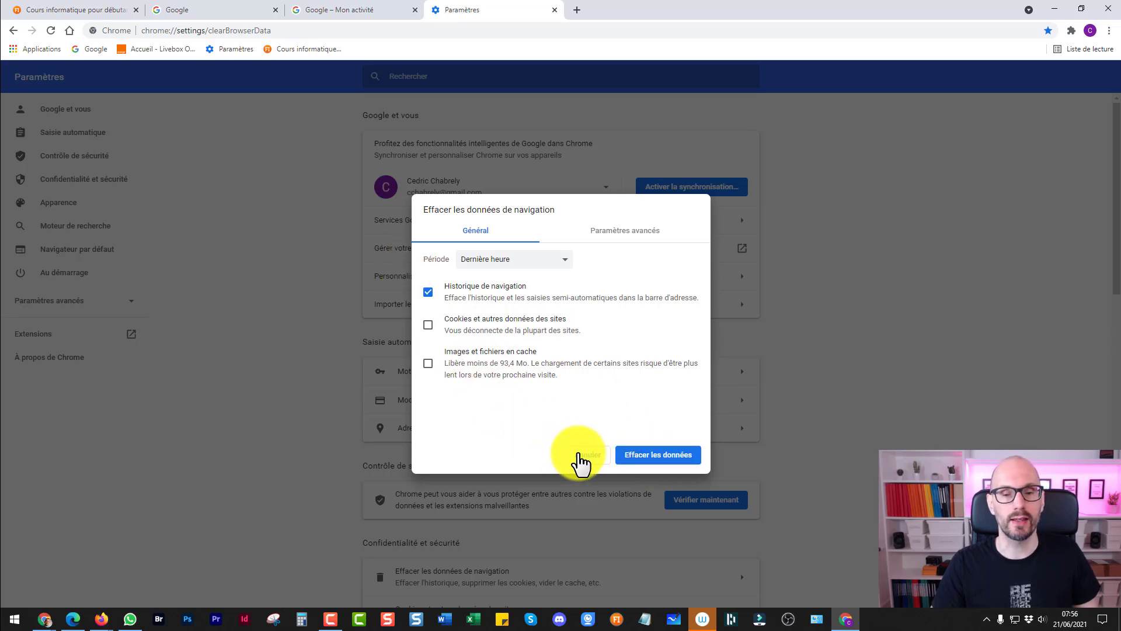
{"action": "left_click", "coordinate": [581, 456]}
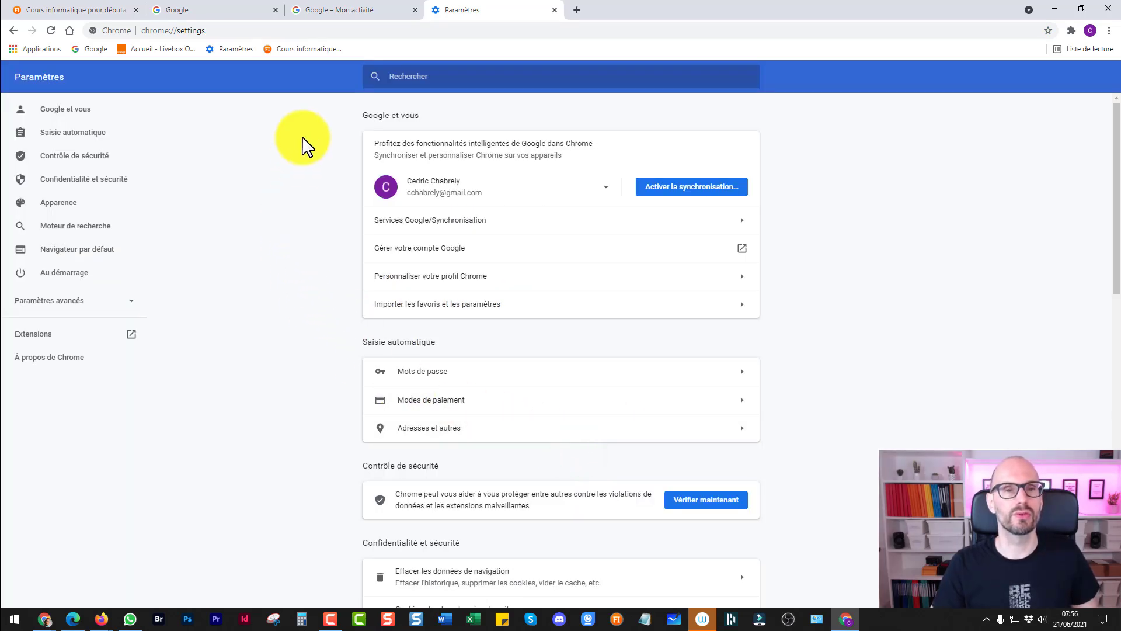
Step: Close the Paramètres, Google – Mon activité and Google pages in Chrome, keeping only the course site open
{"action": "middle_click", "coordinate": [474, 2]}
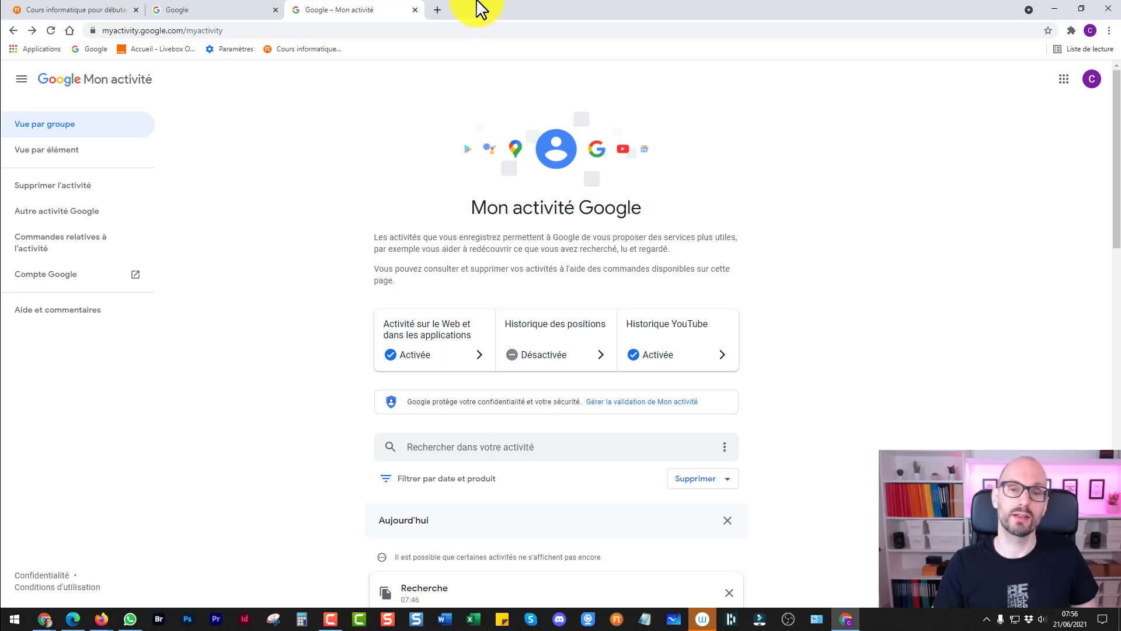
{"action": "middle_click", "coordinate": [370, 8]}
{"action": "middle_click", "coordinate": [238, 7]}
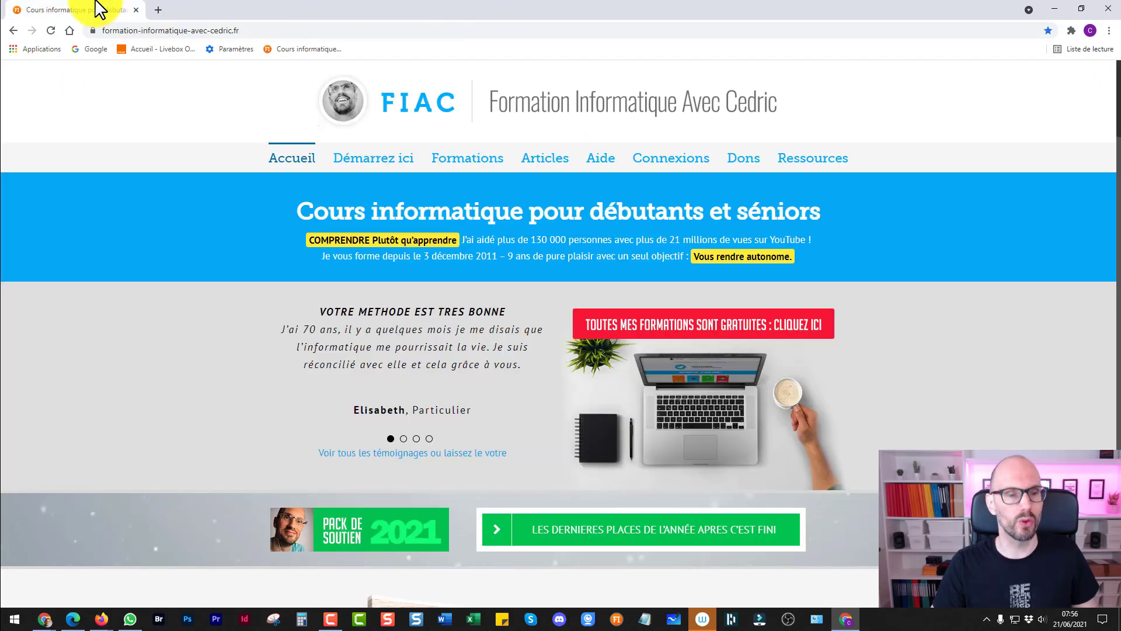
Step: Switch to Edge, view the browsing history, and open the Effacer les données de navigation options from it
{"action": "left_click", "coordinate": [72, 620]}
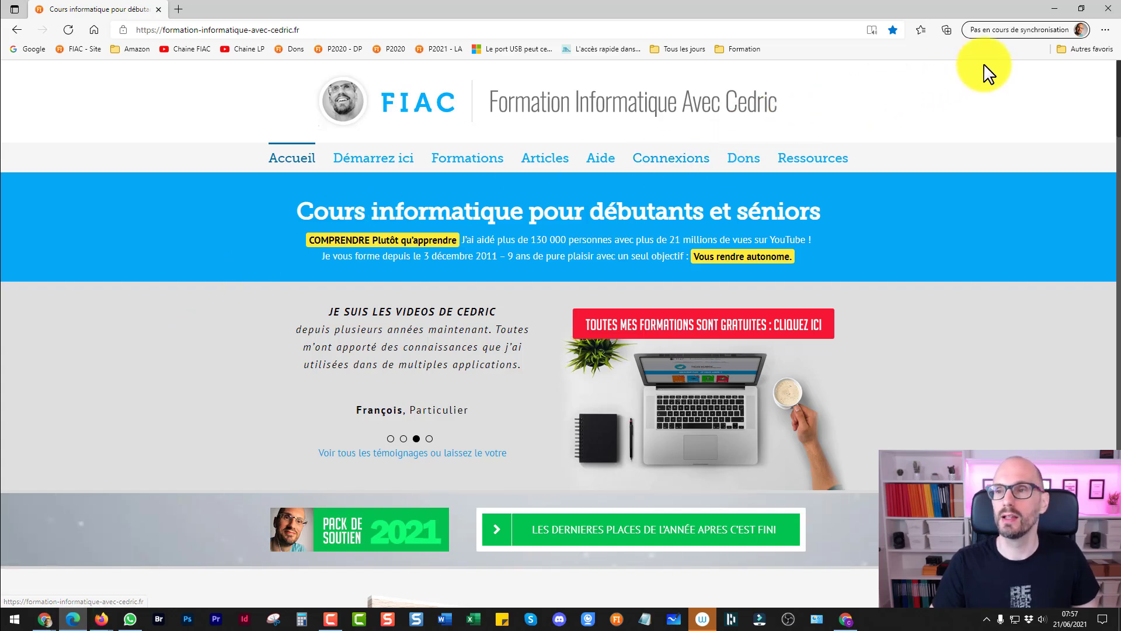
{"action": "left_click", "coordinate": [1105, 30]}
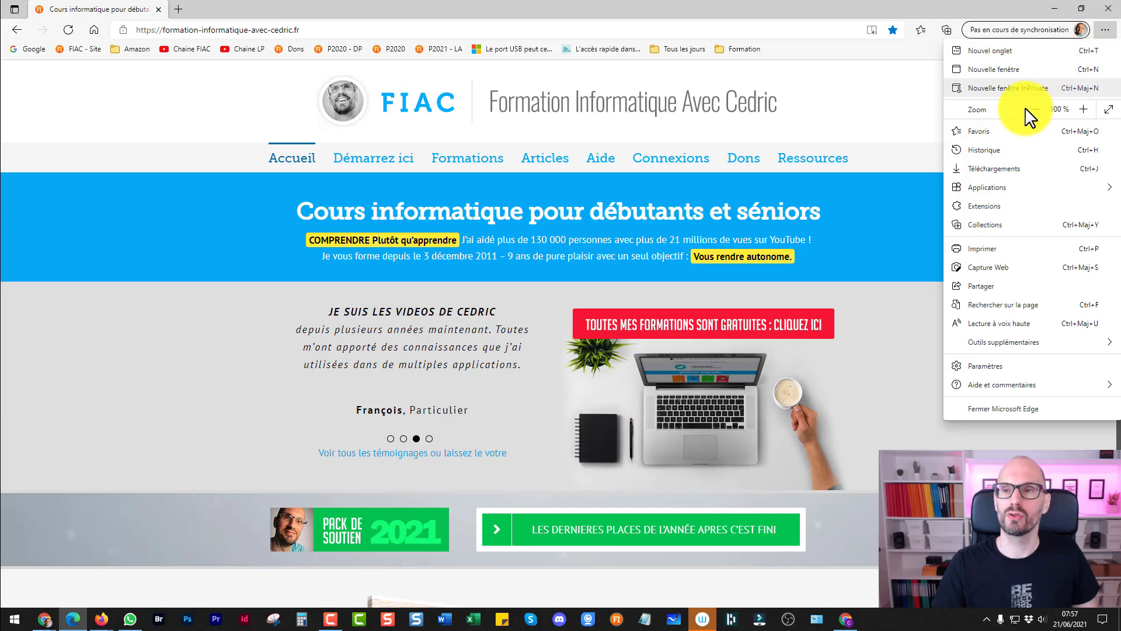
{"action": "left_click", "coordinate": [985, 150]}
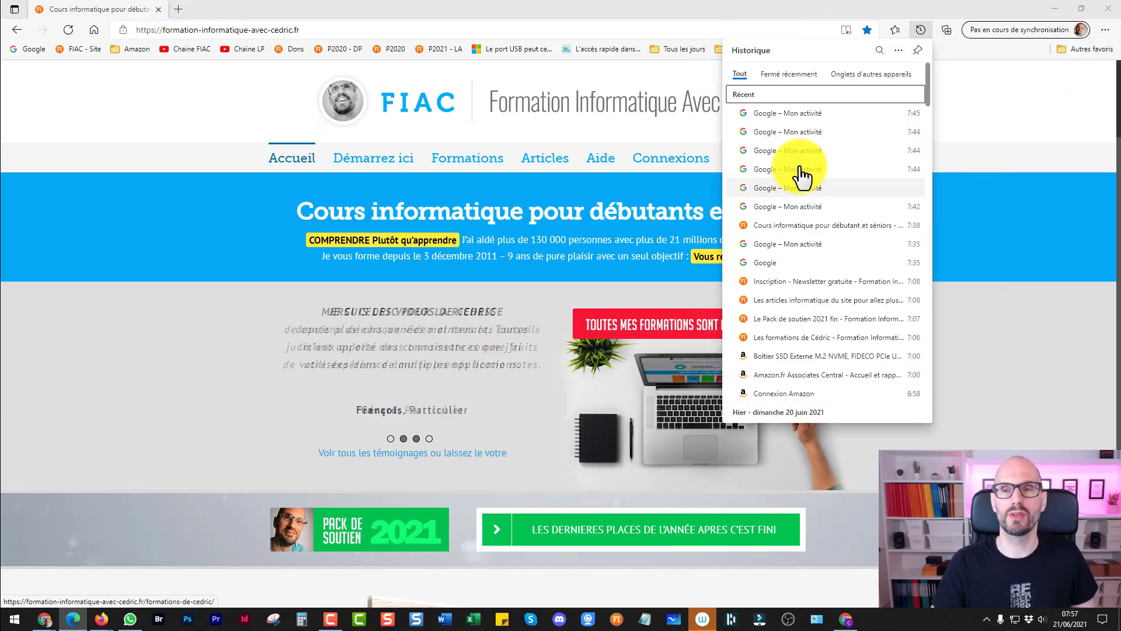
{"action": "left_click", "coordinate": [897, 51]}
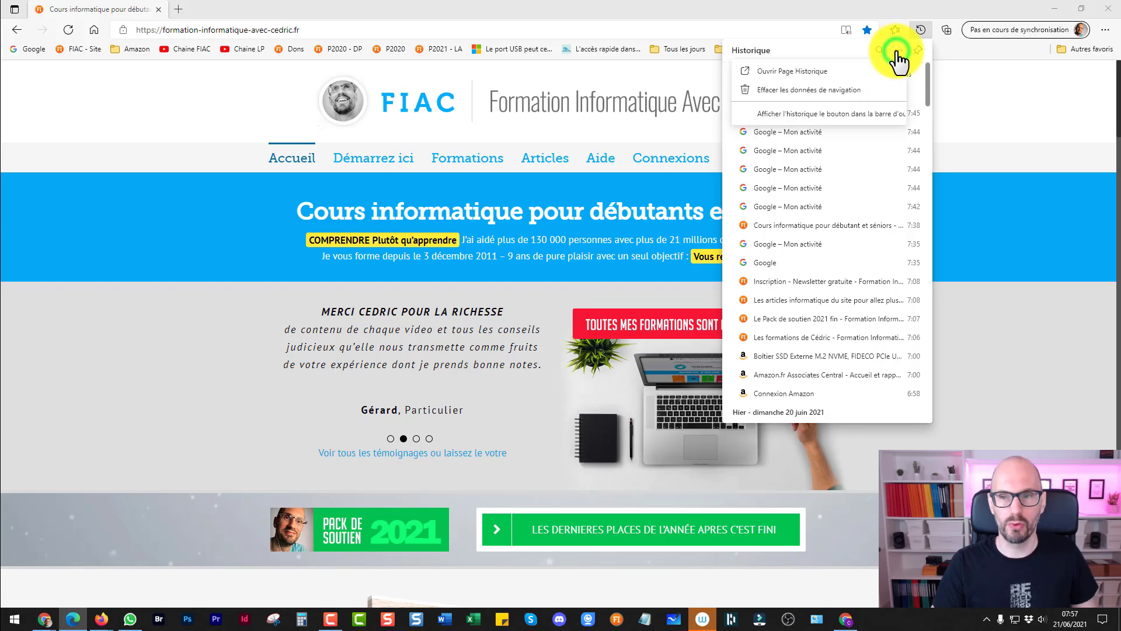
{"action": "left_click", "coordinate": [820, 91]}
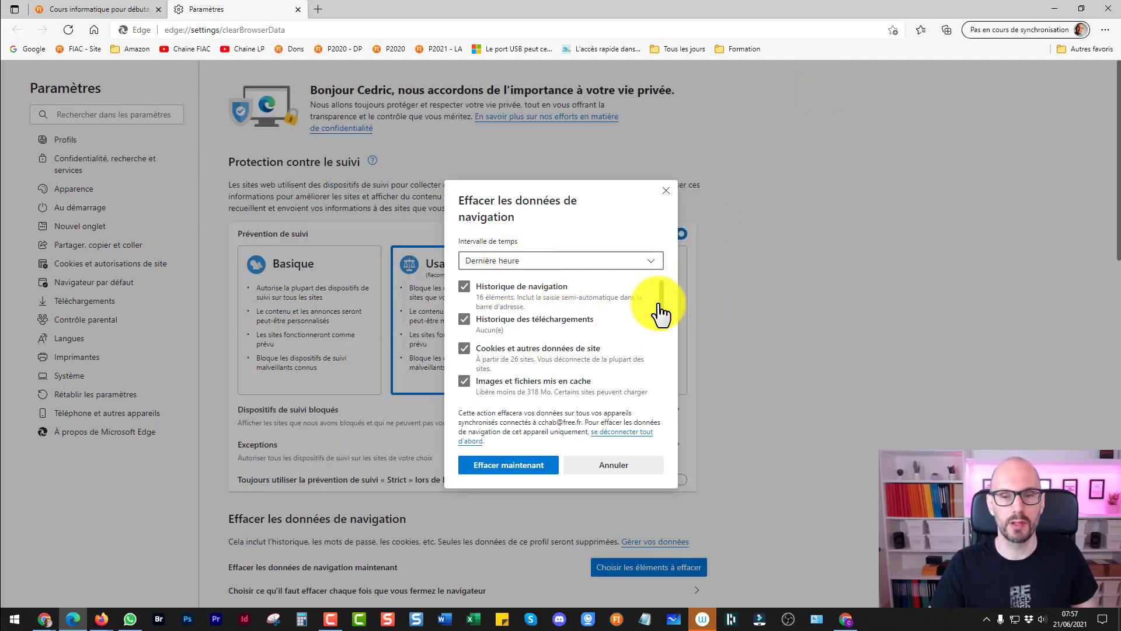
Step: Review Edge's clearable data types and time ranges, then cancel without clearing anything and close the Paramètres page
{"action": "mouse_move", "coordinate": [660, 302]}
{"action": "left_mouse_down"}
{"action": "mouse_move", "coordinate": [672, 390]}
{"action": "mouse_move", "coordinate": [675, 285]}
{"action": "mouse_move", "coordinate": [665, 367]}
{"action": "mouse_move", "coordinate": [666, 286]}
{"action": "left_mouse_up"}
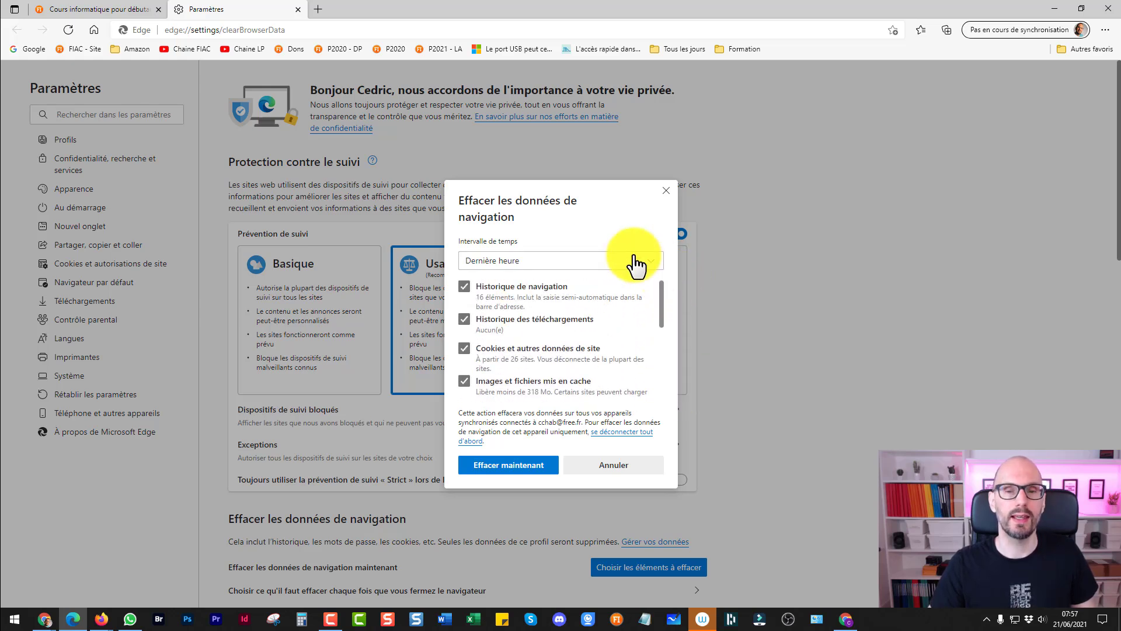
{"action": "left_click", "coordinate": [546, 260]}
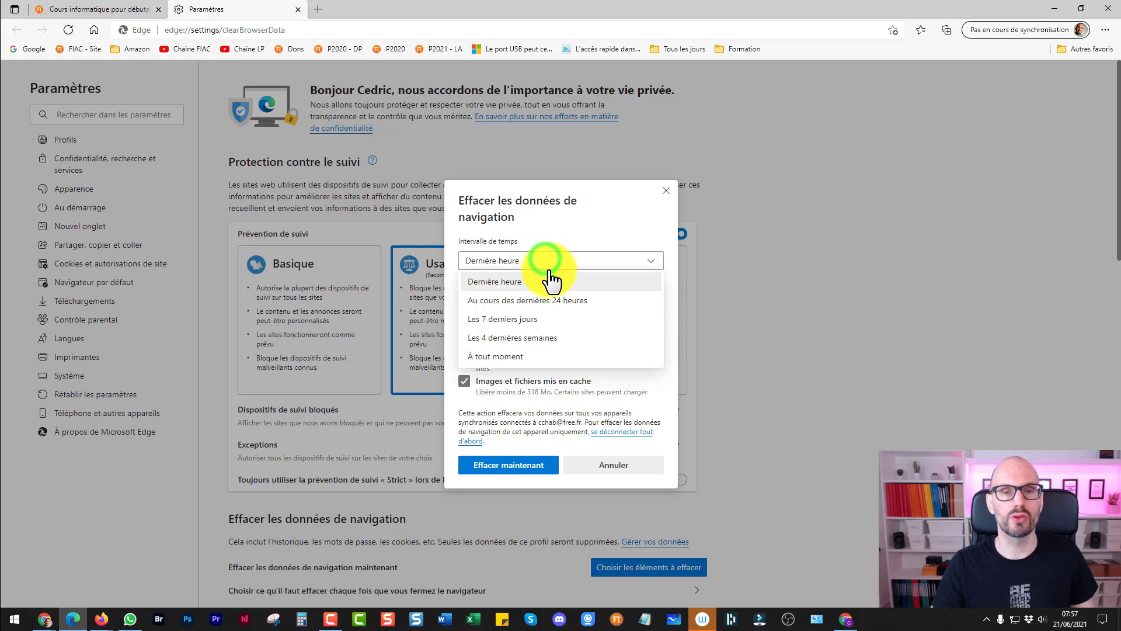
{"action": "left_click", "coordinate": [577, 212]}
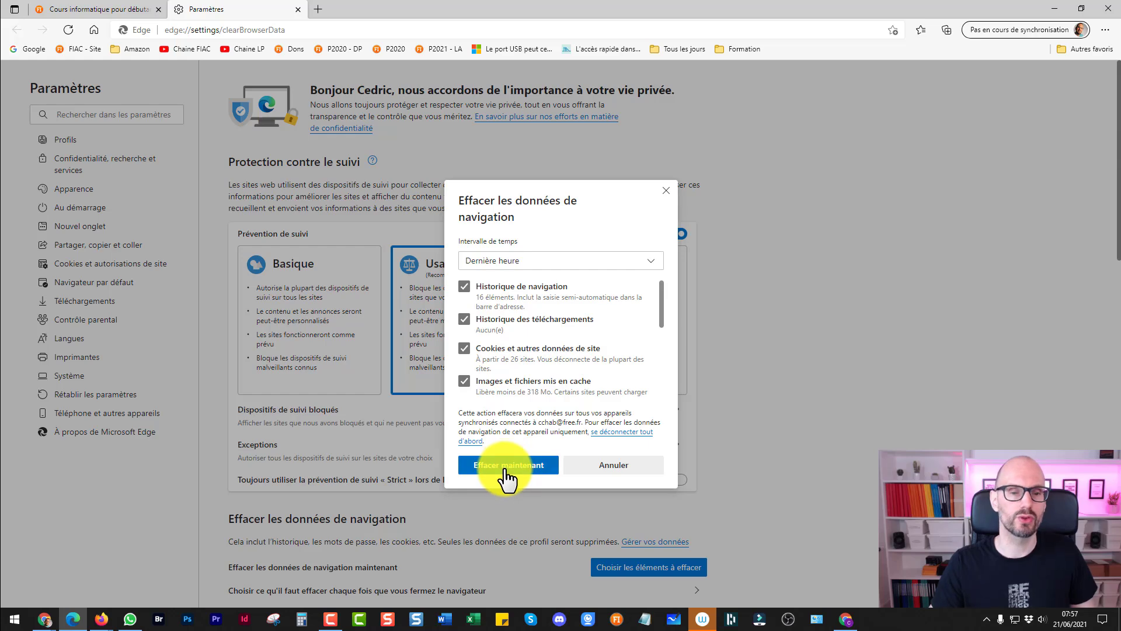
{"action": "left_click", "coordinate": [665, 190]}
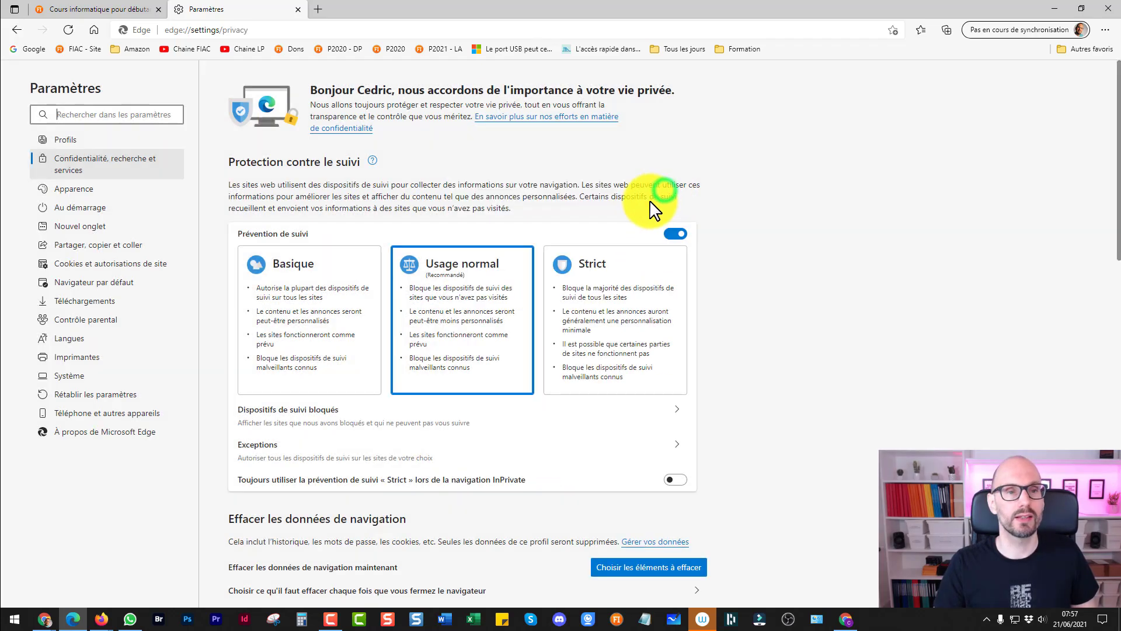
{"action": "middle_click", "coordinate": [266, 9]}
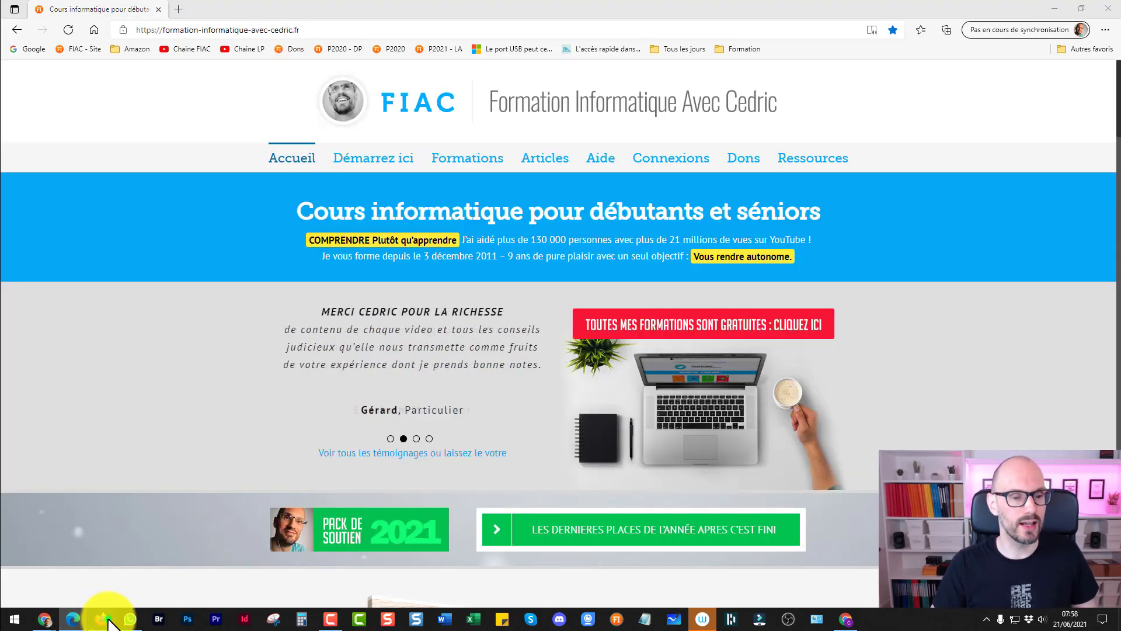
Step: Switch to Firefox and find the Historique section in the Vie privée et sécurité settings
{"action": "mouse_move", "coordinate": [101, 619]}
{"action": "left_click", "coordinate": [126, 571]}
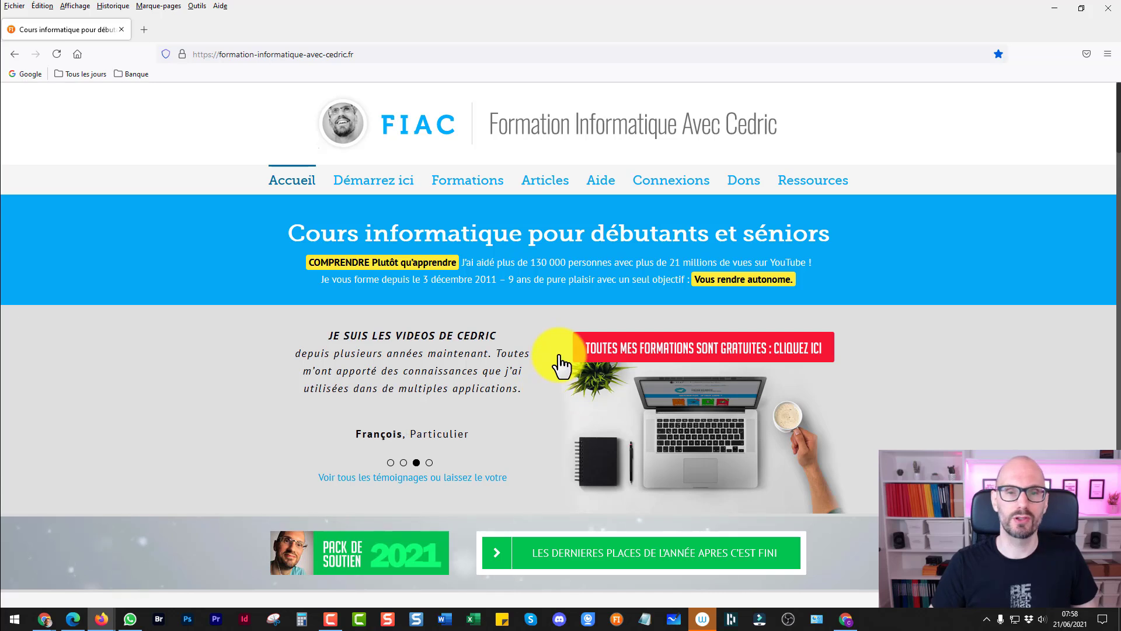
{"action": "left_click", "coordinate": [1103, 57]}
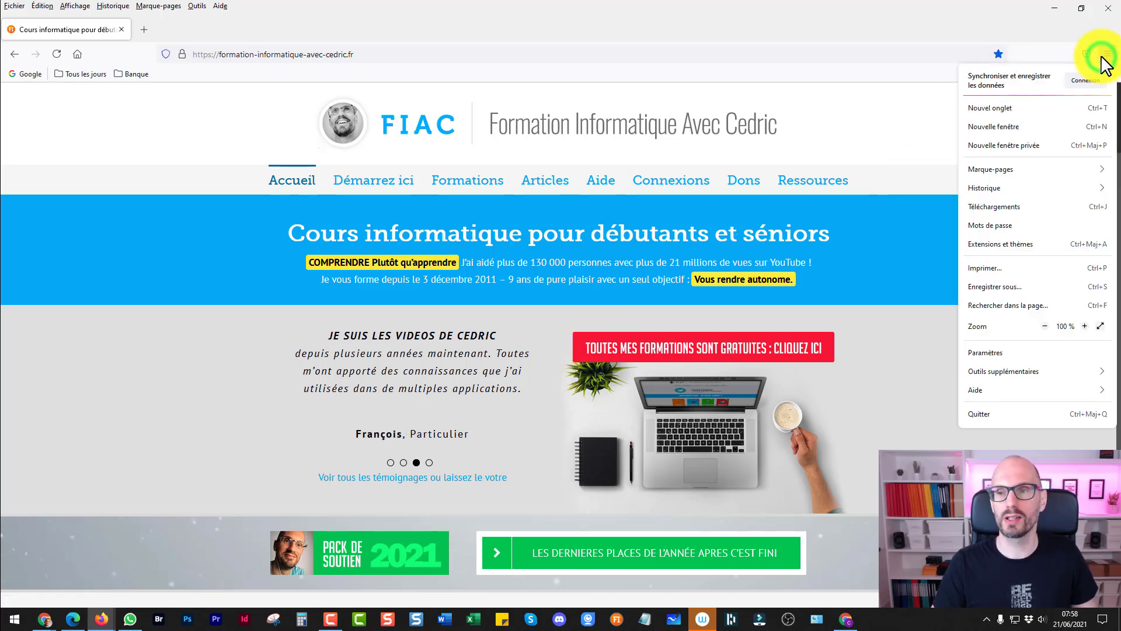
{"action": "left_click", "coordinate": [986, 353]}
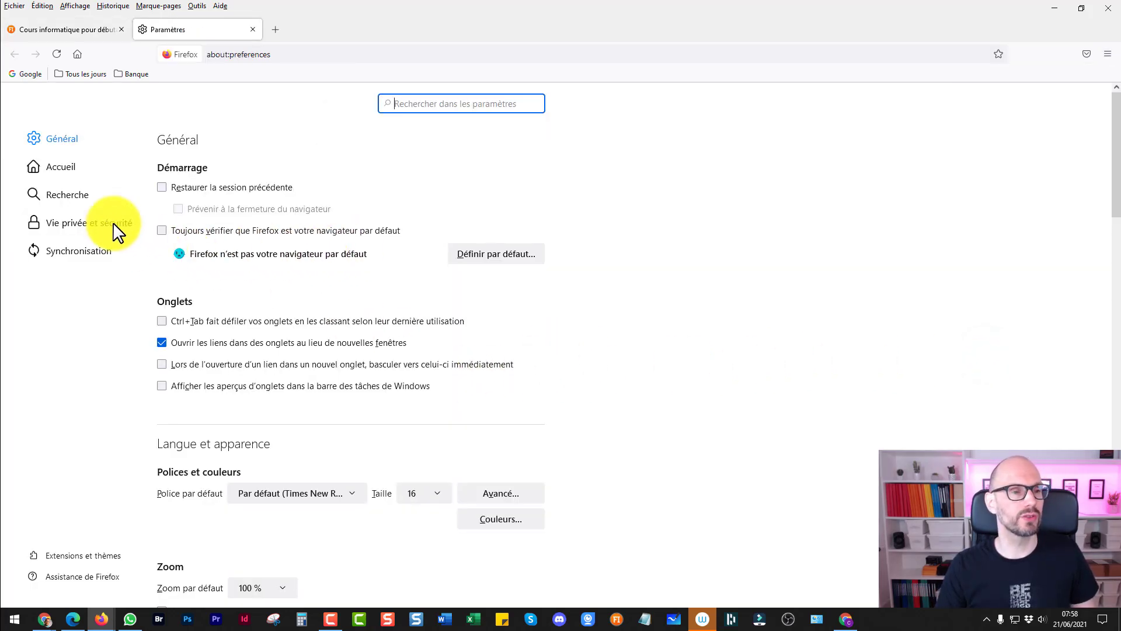
{"action": "left_click", "coordinate": [80, 225]}
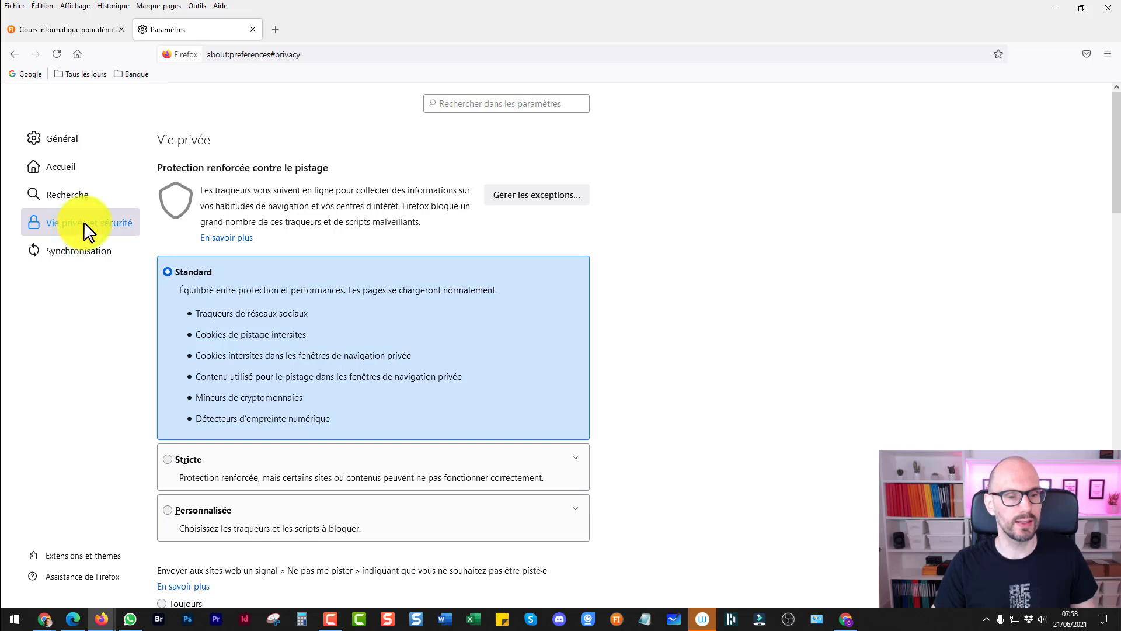
{"action": "scroll", "coordinate": [251, 256], "scroll_direction": "down", "scroll_amount": 7}
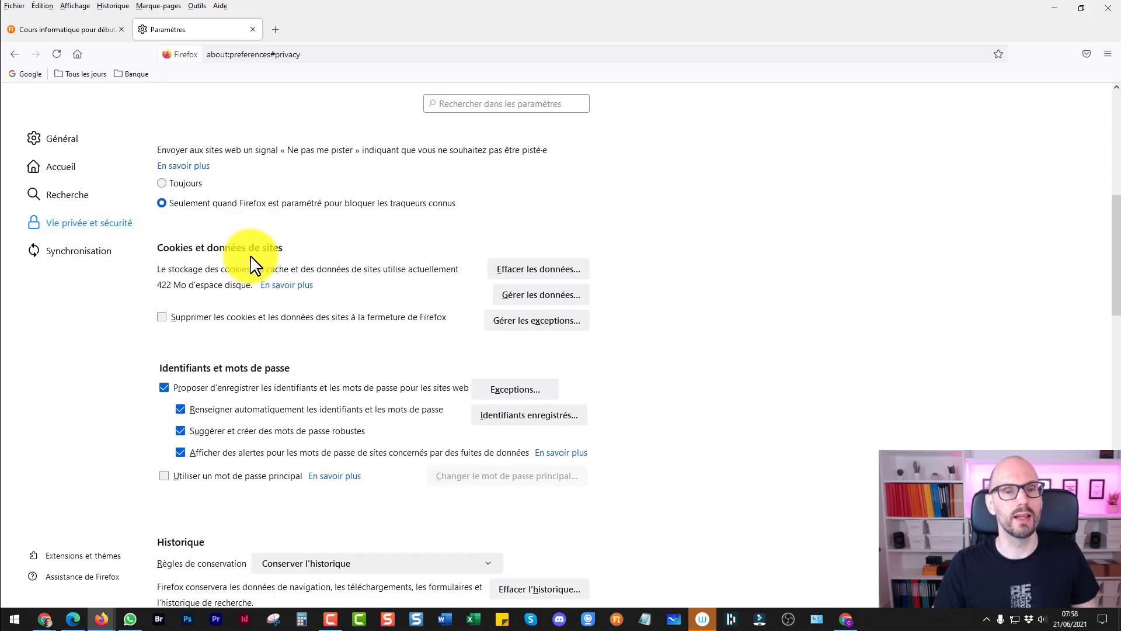
{"action": "scroll", "coordinate": [251, 262], "scroll_direction": "down", "scroll_amount": 5}
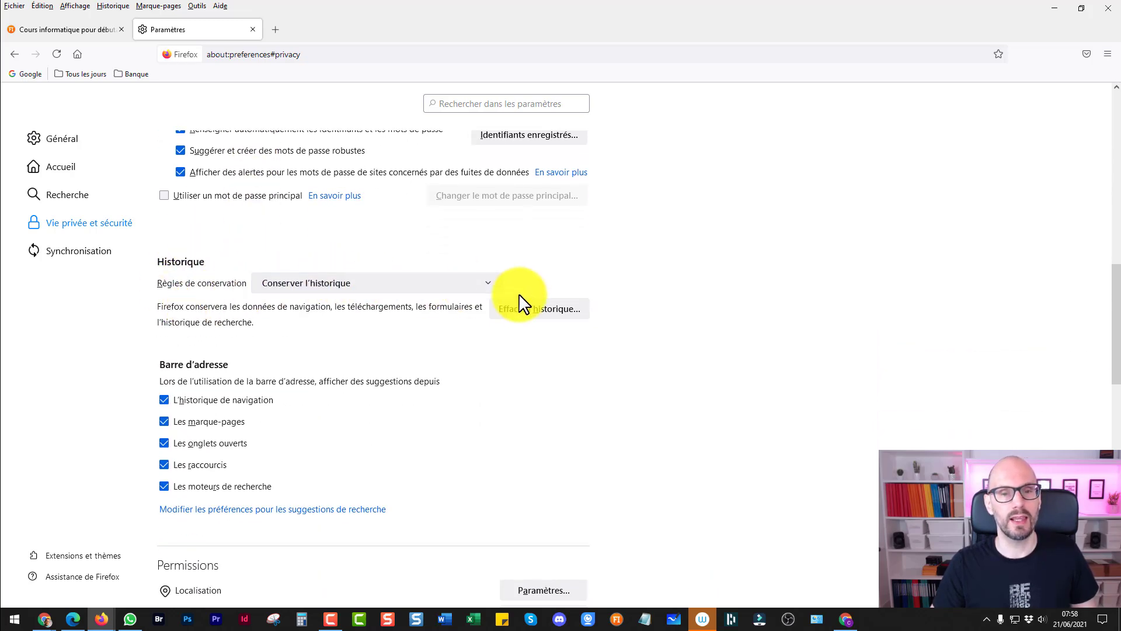
Step: Examine the periods and data types offered for clearing Firefox's recent history, and cancel without clearing anything
{"action": "left_click", "coordinate": [538, 315]}
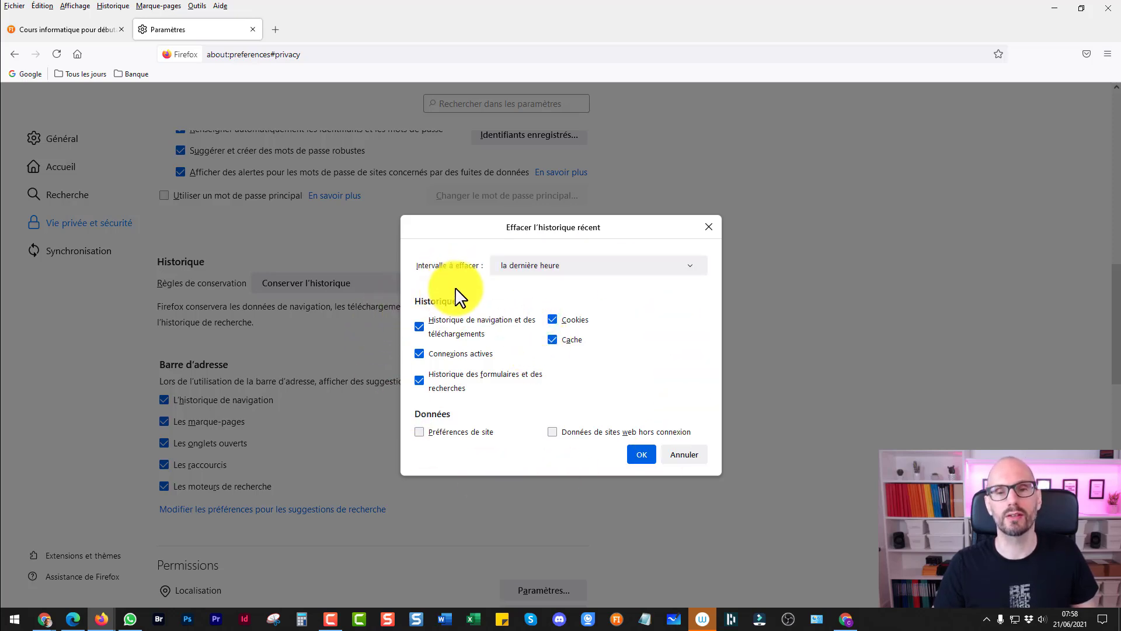
{"action": "left_click", "coordinate": [512, 266]}
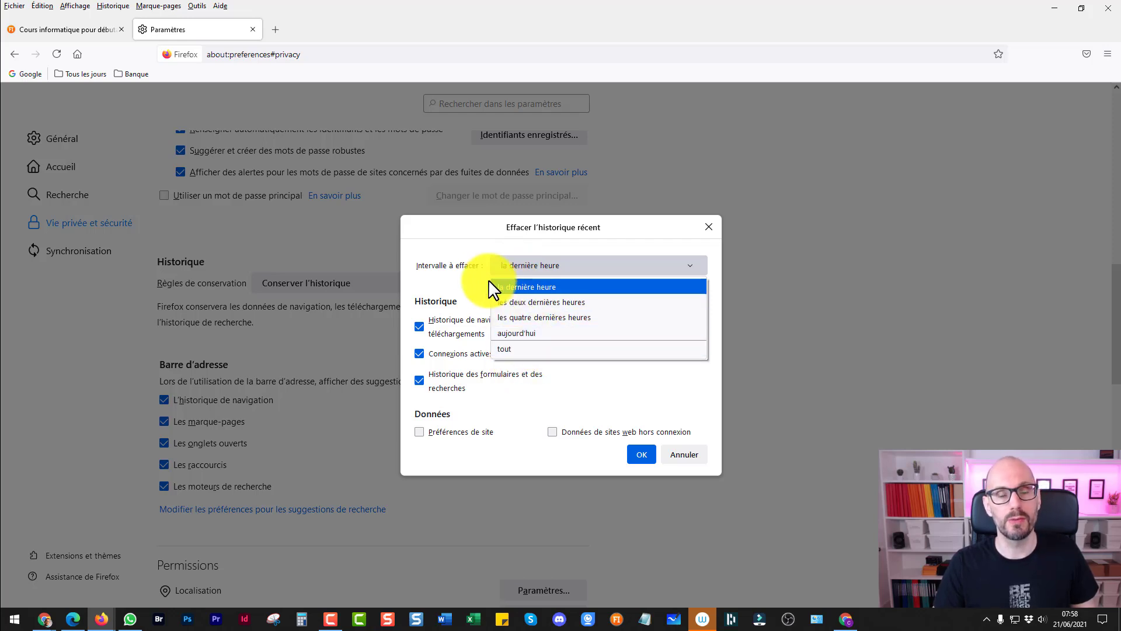
{"action": "left_click", "coordinate": [450, 286]}
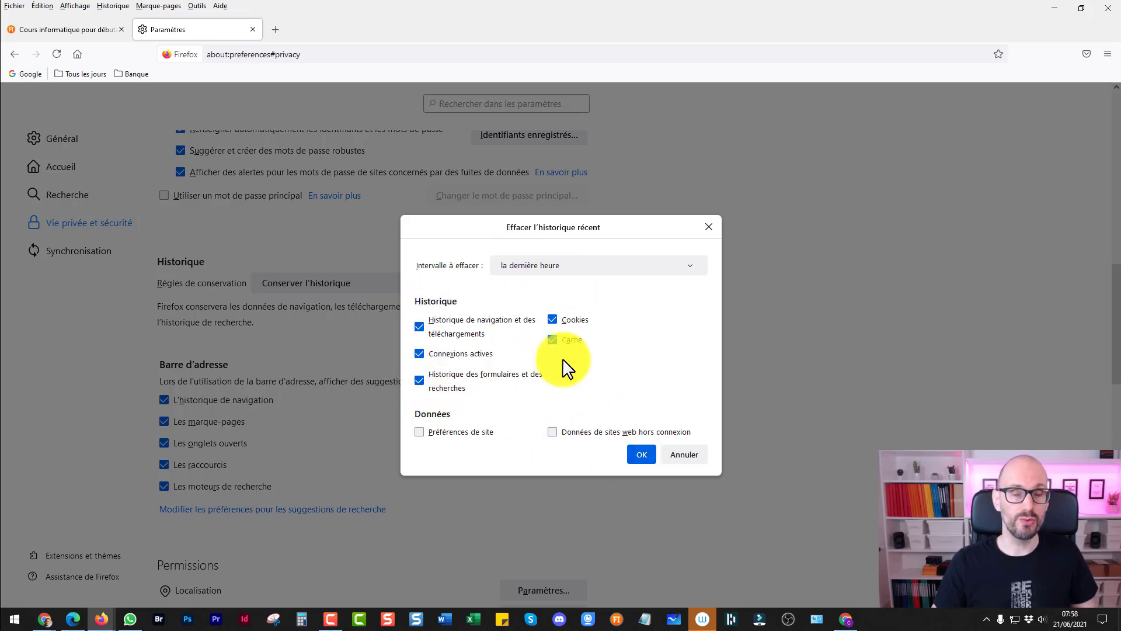
{"action": "left_click", "coordinate": [684, 455]}
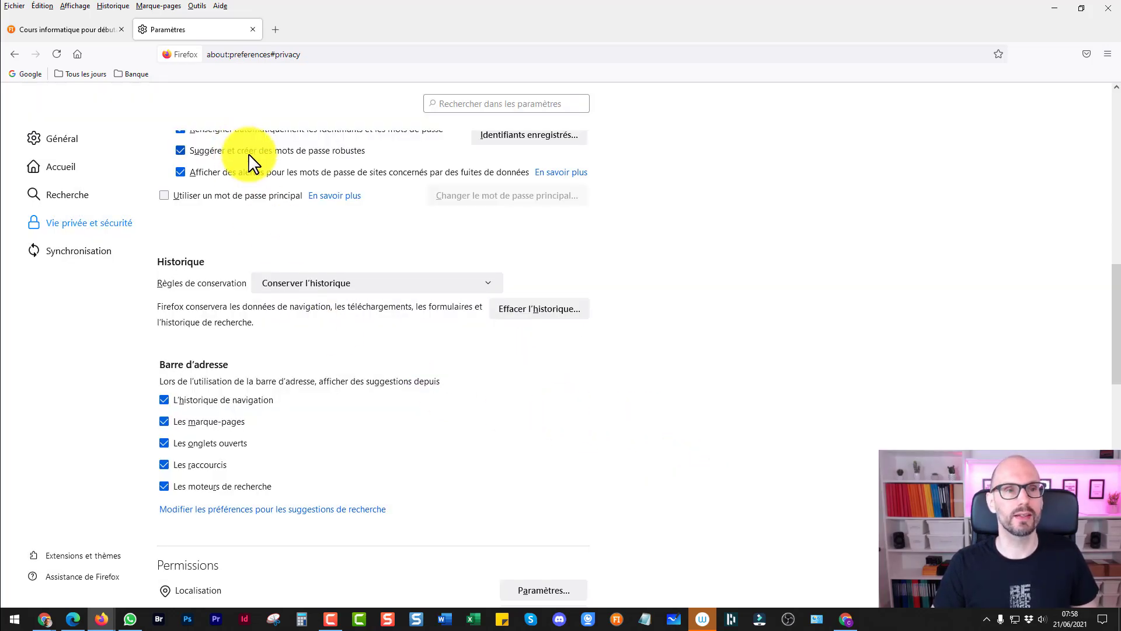
{"action": "scroll", "coordinate": [251, 163], "scroll_direction": "up", "scroll_amount": 1}
Step: Return to Edge and open the Formations page of the computer course site
{"action": "left_click", "coordinate": [73, 618]}
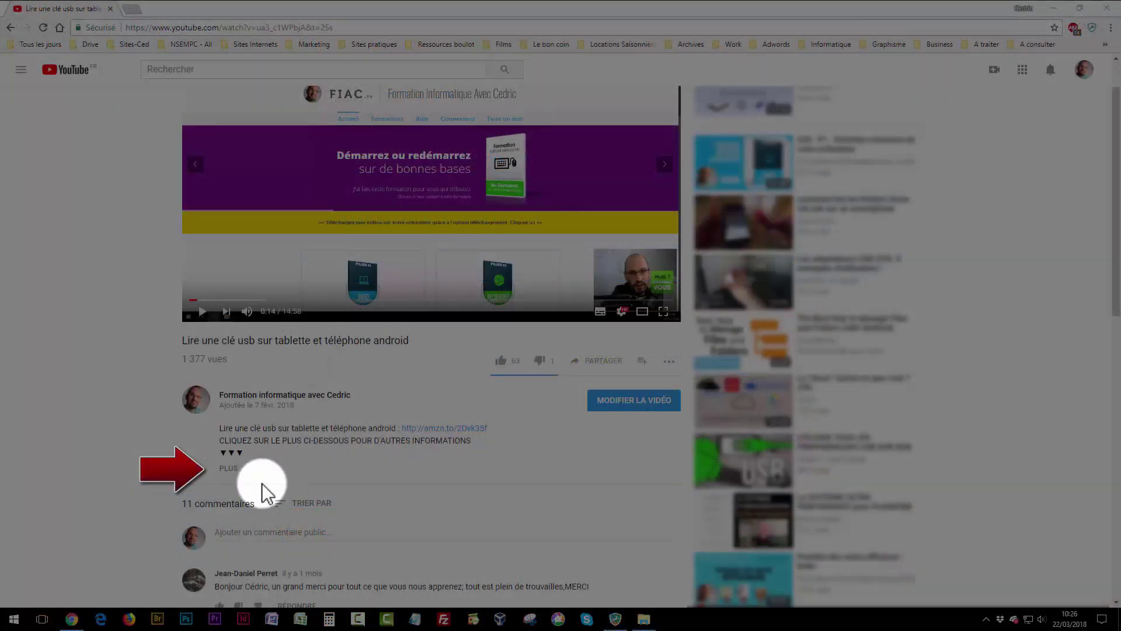
{"action": "left_click", "coordinate": [230, 468]}
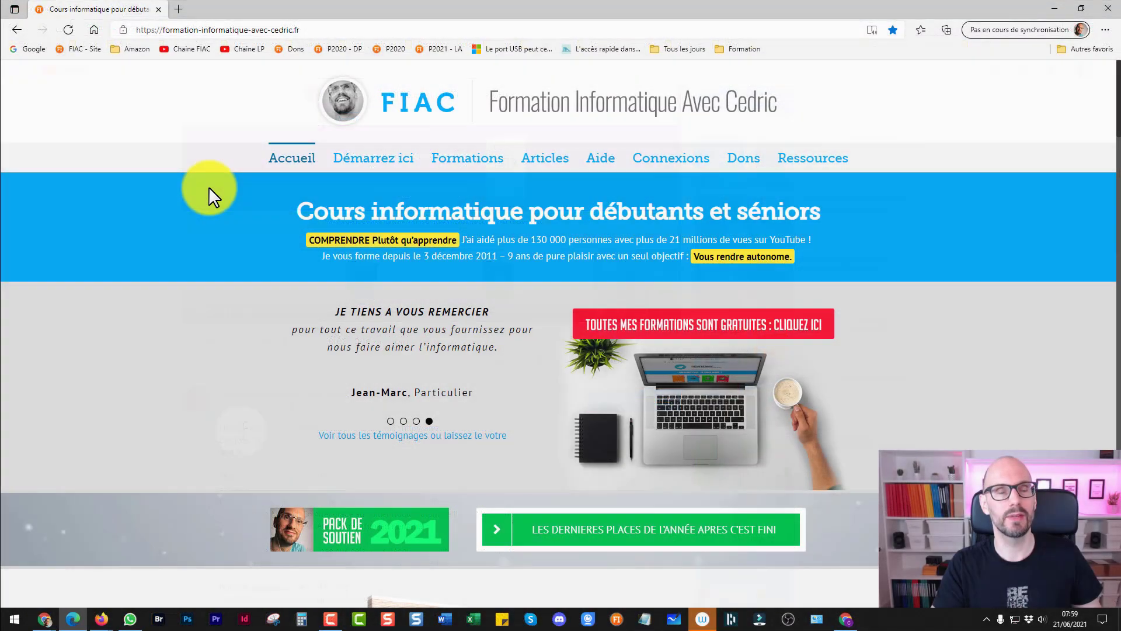
{"action": "left_click", "coordinate": [470, 164]}
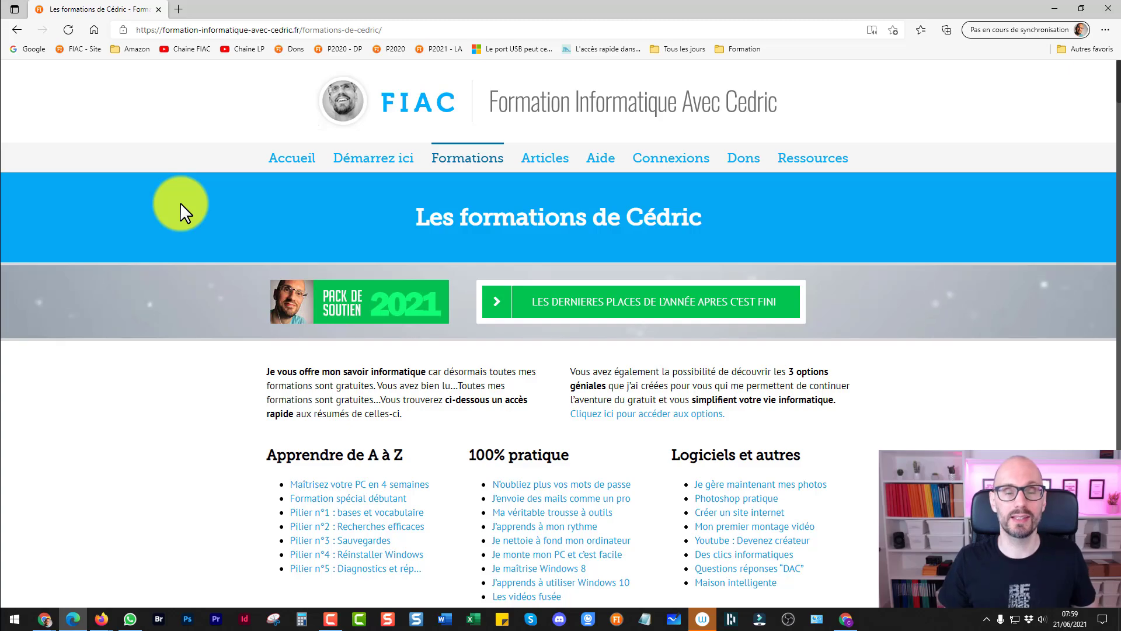
Step: Examine the course descriptions on the Formations page, from the beginner courses and numbered Pilier series to the L'informatique 100% pratique section
{"action": "scroll", "coordinate": [156, 255], "scroll_direction": "down", "scroll_amount": 8}
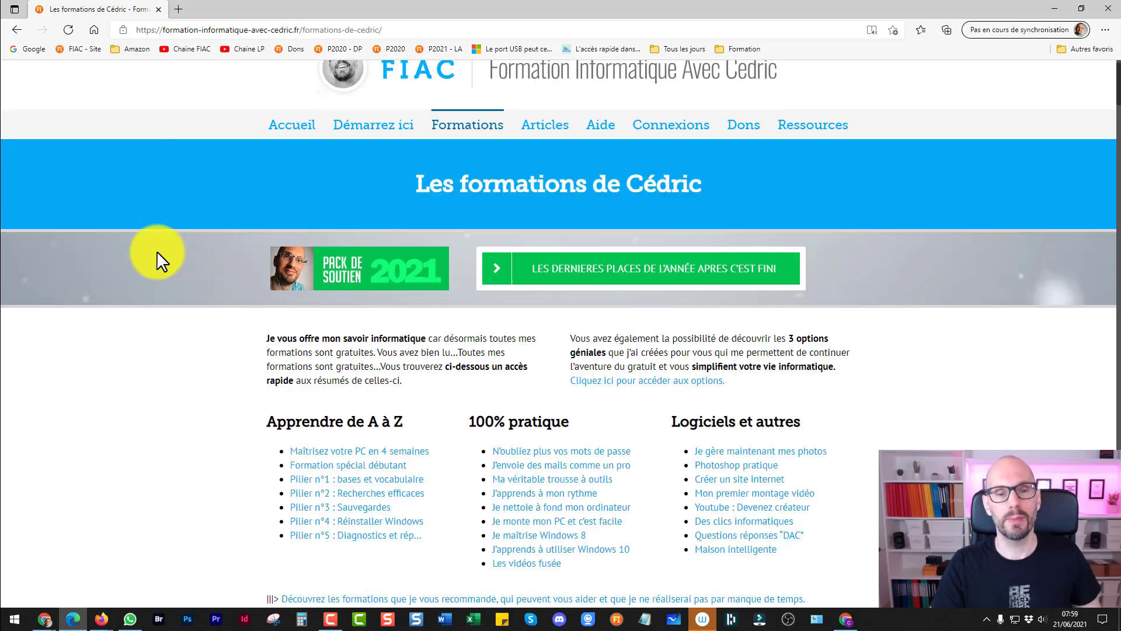
{"action": "scroll", "coordinate": [156, 310], "scroll_direction": "down", "scroll_amount": 5}
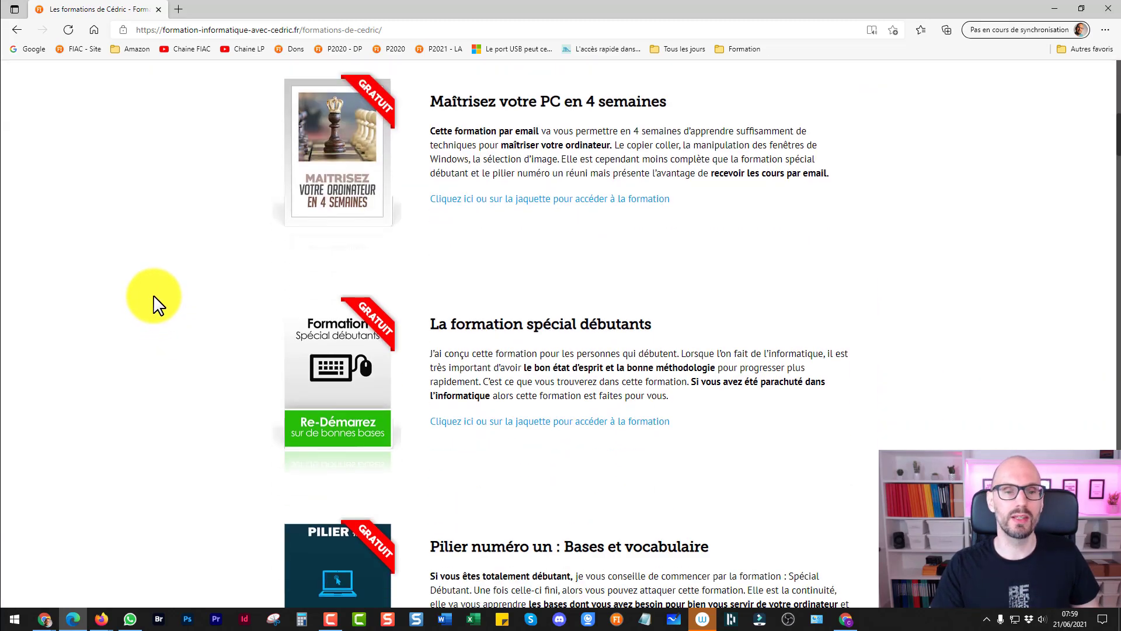
{"action": "scroll", "coordinate": [158, 295], "scroll_direction": "down", "scroll_amount": 9}
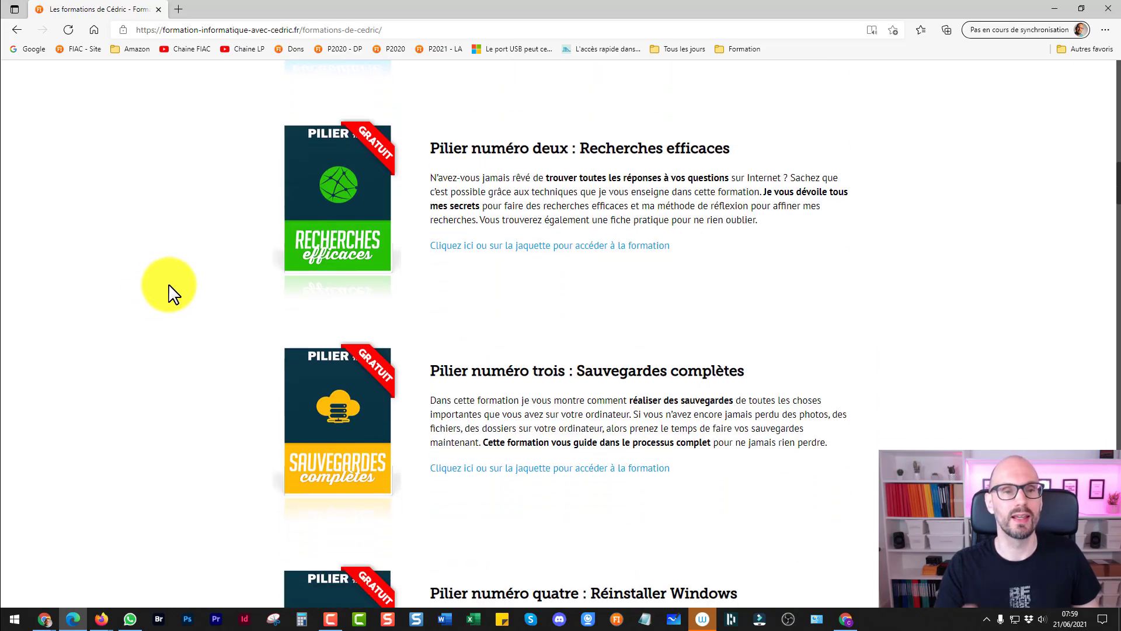
{"action": "scroll", "coordinate": [199, 290], "scroll_direction": "up", "scroll_amount": 4}
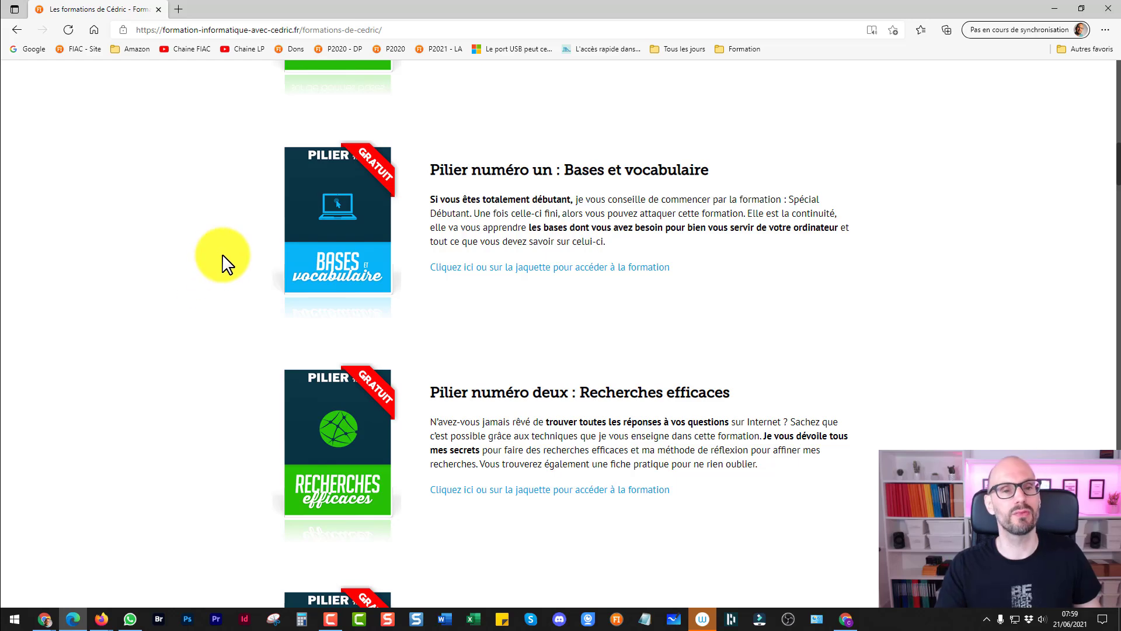
{"action": "scroll", "coordinate": [163, 292], "scroll_direction": "down", "scroll_amount": 4}
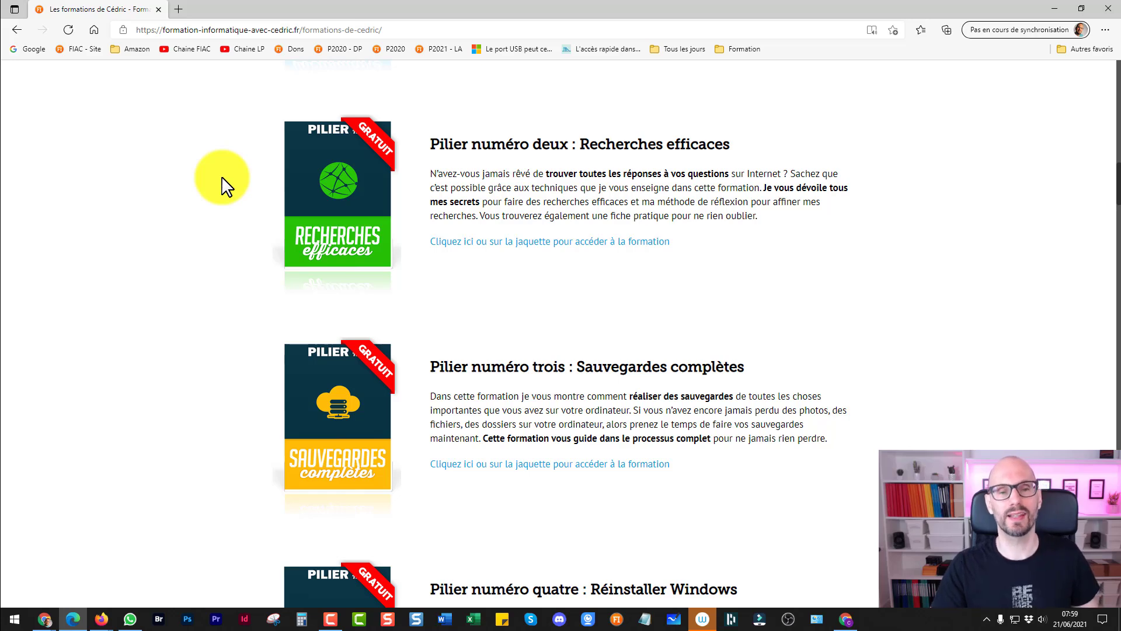
{"action": "scroll", "coordinate": [165, 348], "scroll_direction": "down", "scroll_amount": 3}
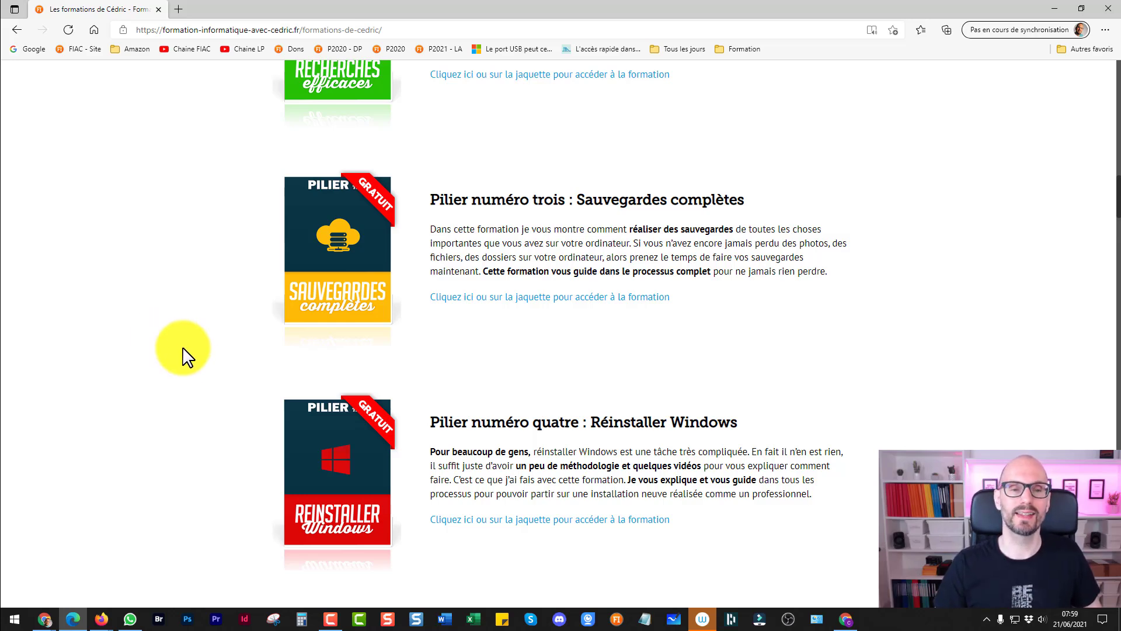
{"action": "scroll", "coordinate": [182, 344], "scroll_direction": "down", "scroll_amount": 3}
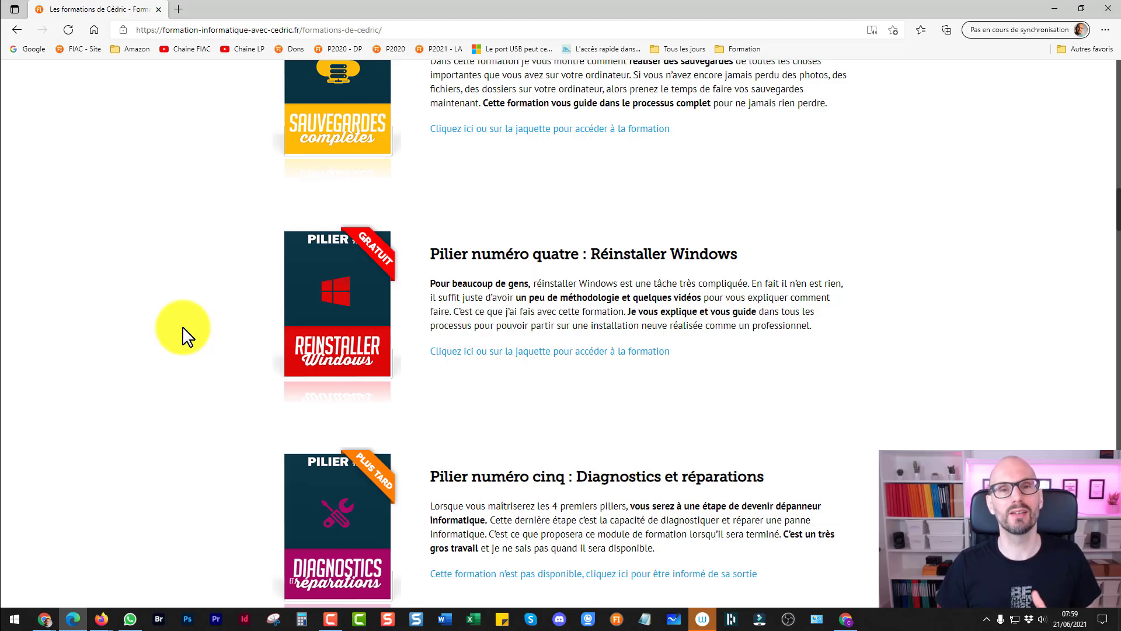
{"action": "scroll", "coordinate": [187, 333], "scroll_direction": "down", "scroll_amount": 10}
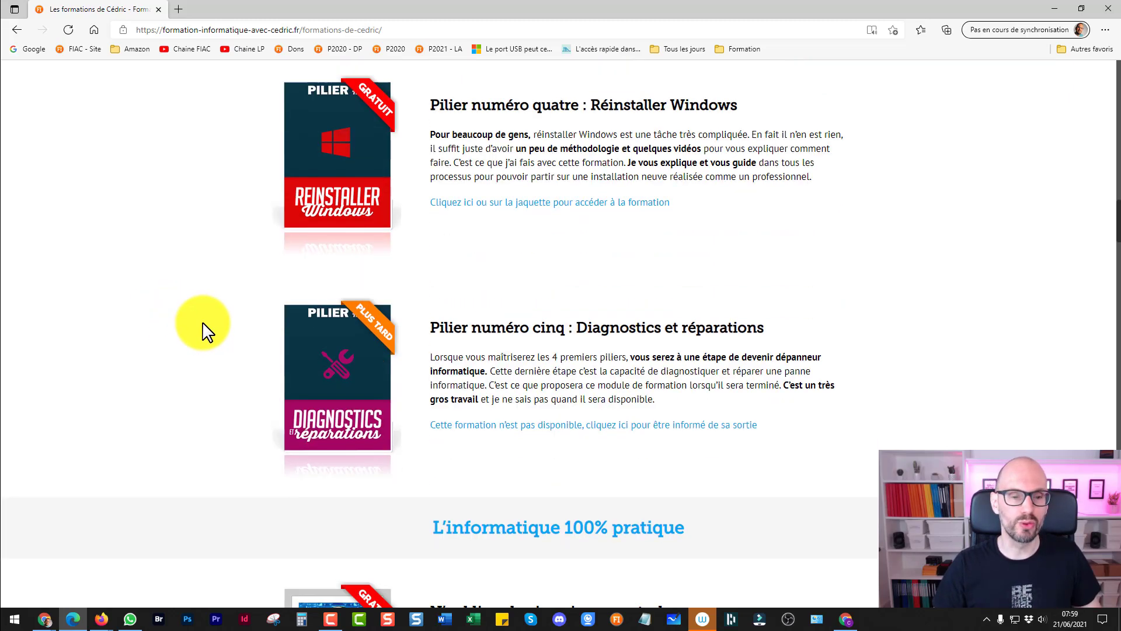
{"action": "scroll", "coordinate": [193, 318], "scroll_direction": "down", "scroll_amount": 6}
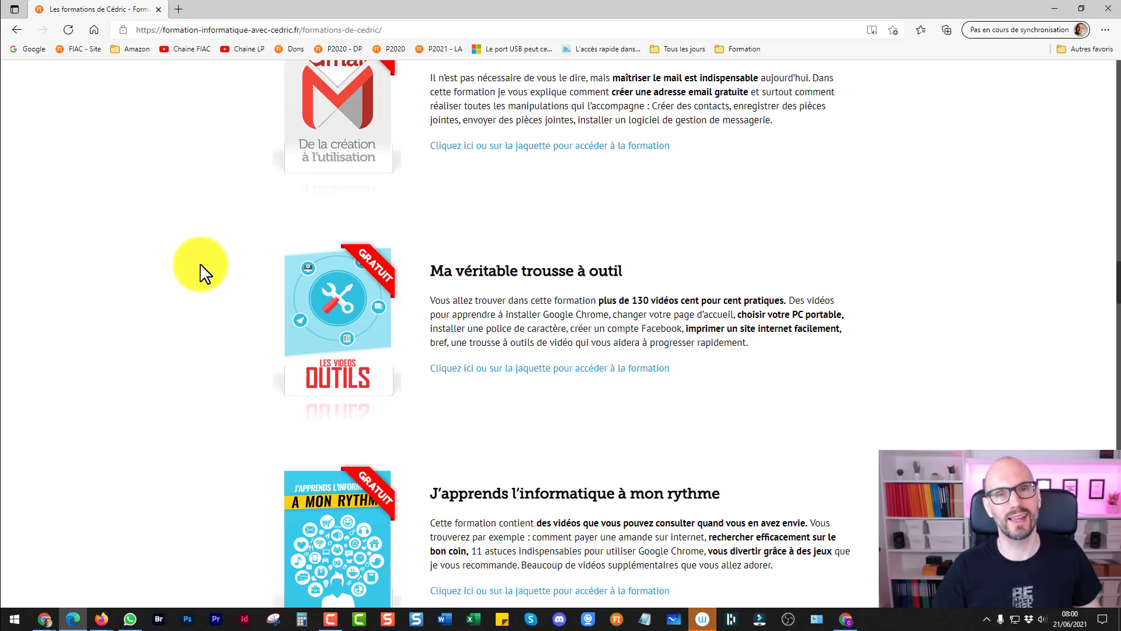
{"action": "scroll", "coordinate": [201, 272], "scroll_direction": "down", "scroll_amount": 2}
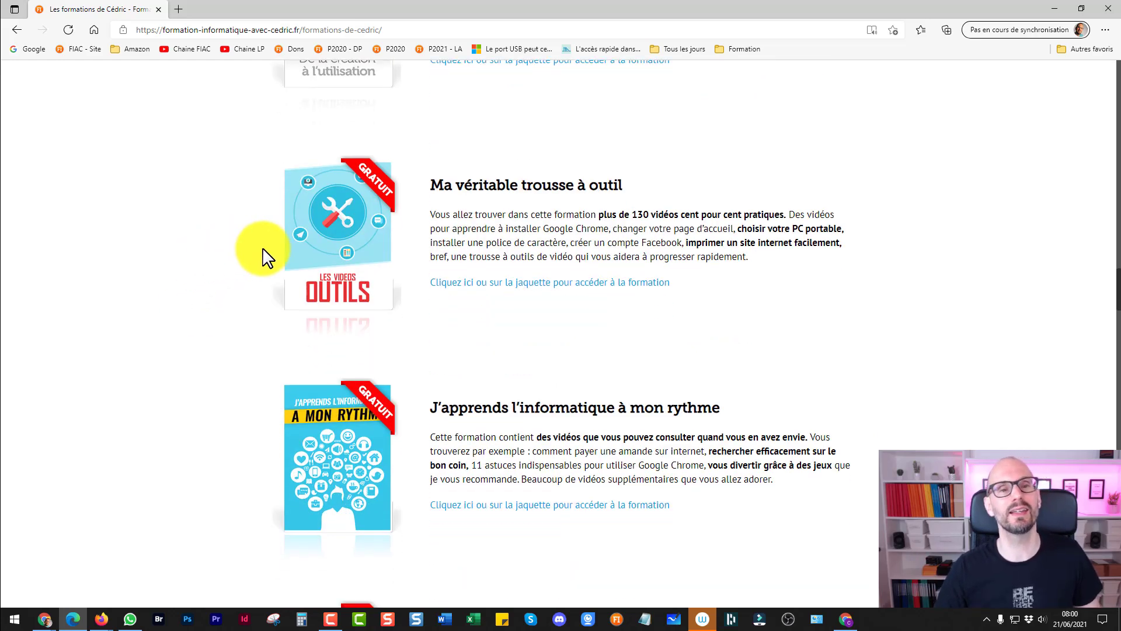
Step: Open the Ma véritable trousse à outils course and examine the video lists in its three chapters
{"action": "left_click", "coordinate": [484, 292]}
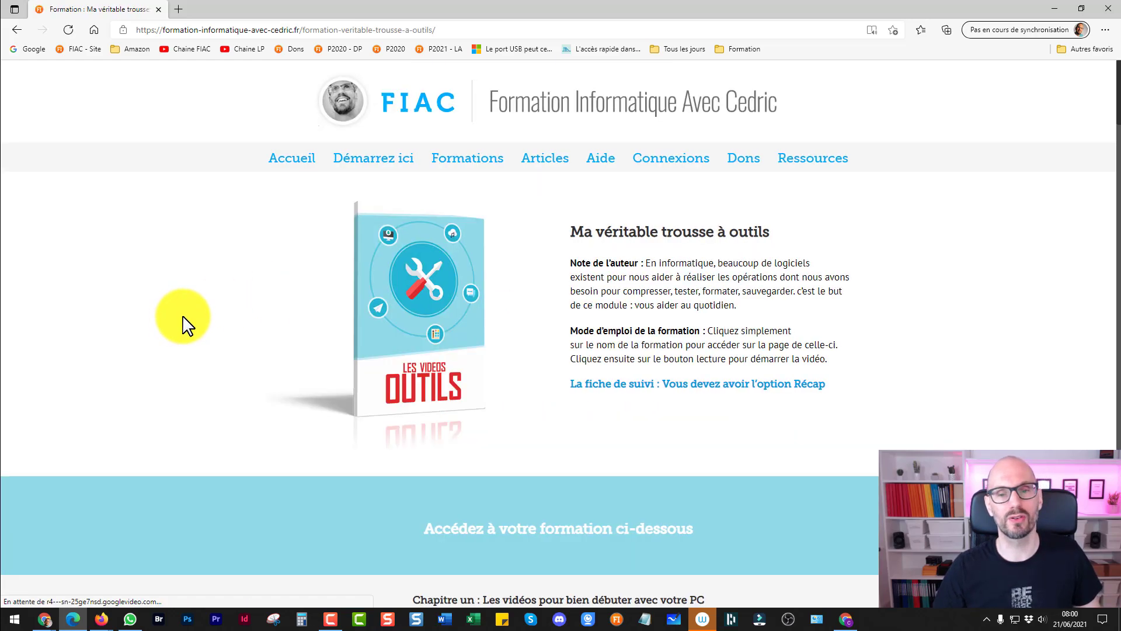
{"action": "scroll", "coordinate": [183, 320], "scroll_direction": "down", "scroll_amount": 7}
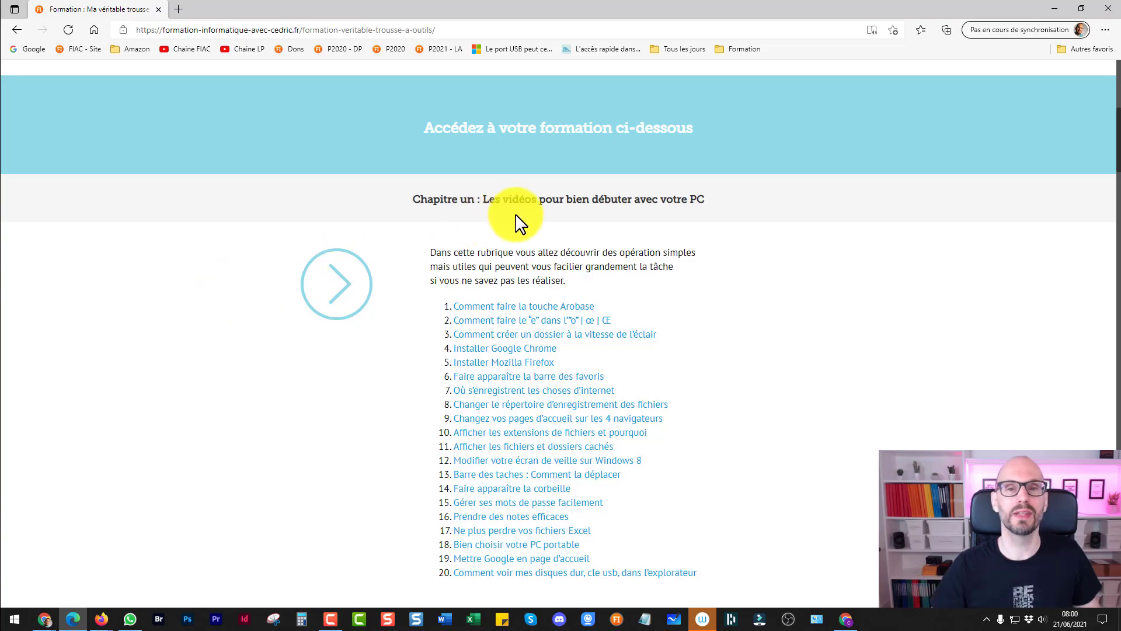
{"action": "scroll", "coordinate": [313, 275], "scroll_direction": "down", "scroll_amount": 6}
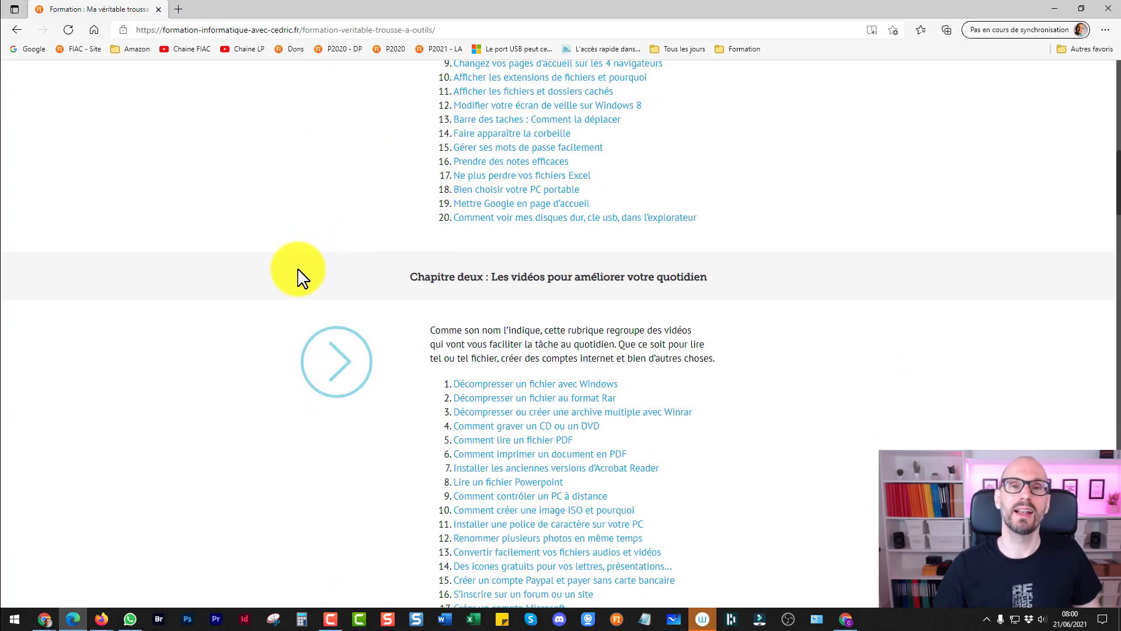
{"action": "scroll", "coordinate": [283, 281], "scroll_direction": "down", "scroll_amount": 14}
{"action": "scroll", "coordinate": [270, 251], "scroll_direction": "down", "scroll_amount": 14}
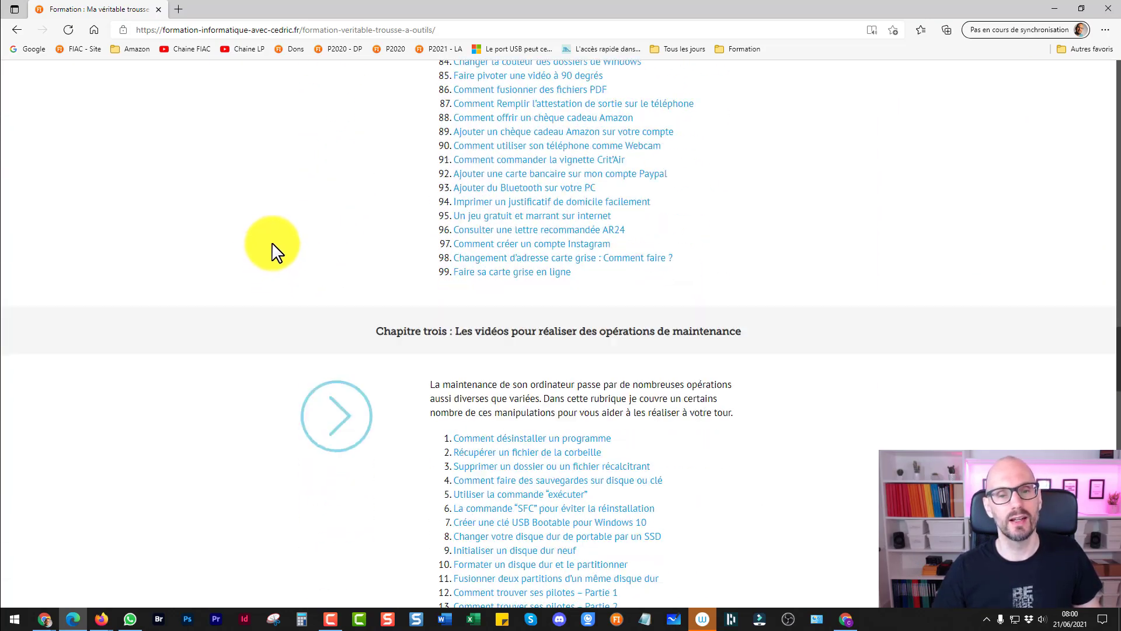
{"action": "scroll", "coordinate": [325, 283], "scroll_direction": "down", "scroll_amount": 7}
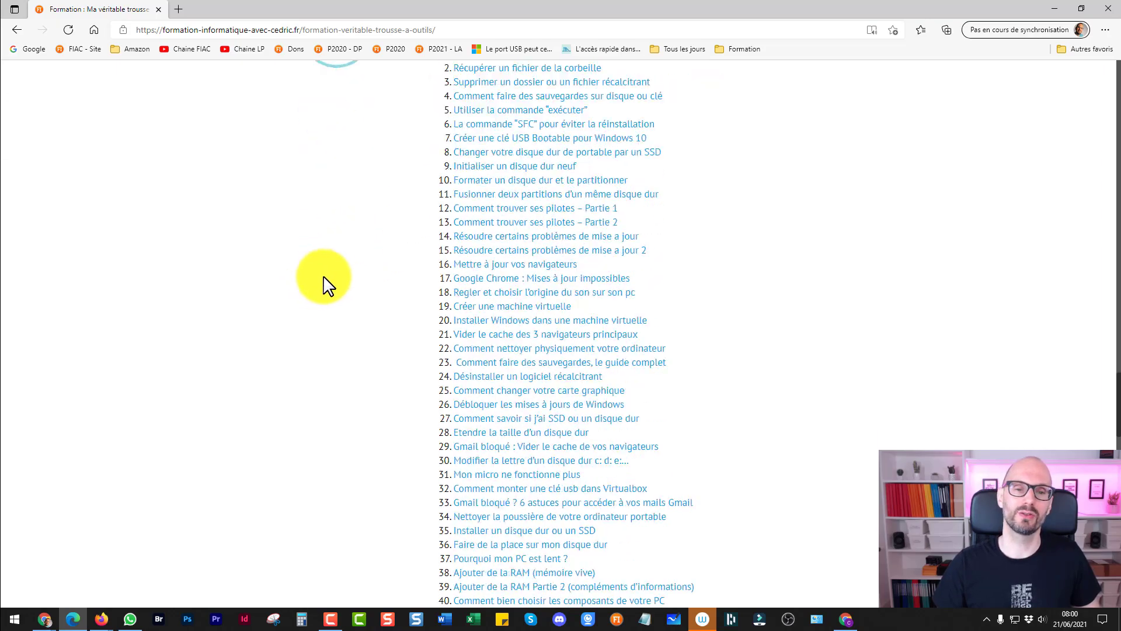
{"action": "scroll", "coordinate": [450, 450], "scroll_direction": "up", "scroll_amount": 20}
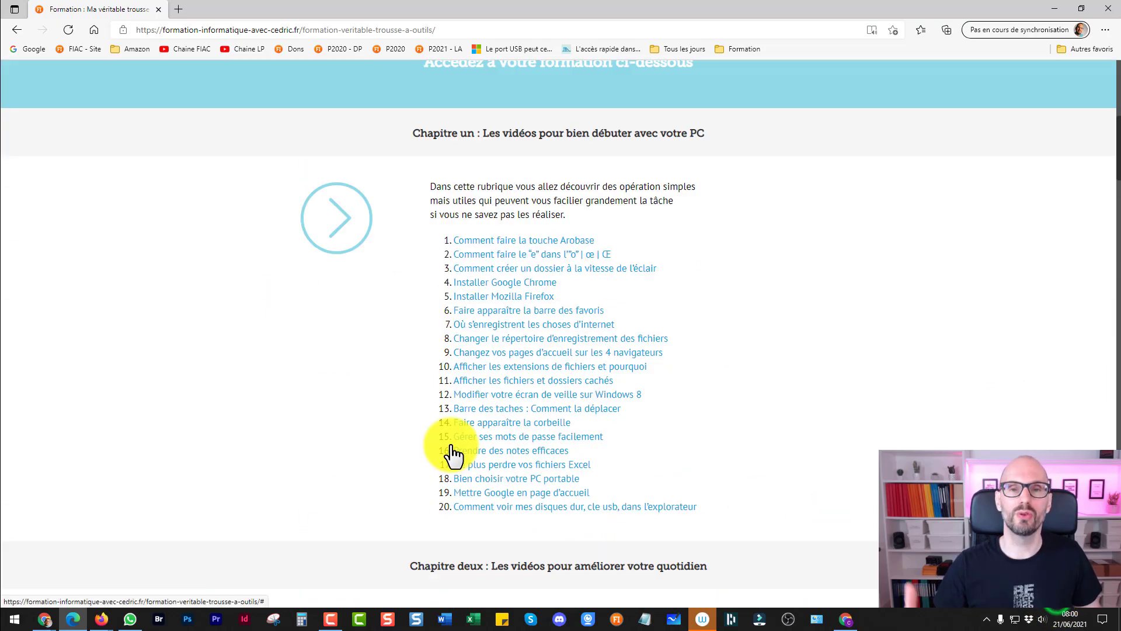
Step: Return to the site's home page, view the Restons en contact newsletter sign-up form, and close it without subscribing
{"action": "left_click", "coordinate": [353, 119]}
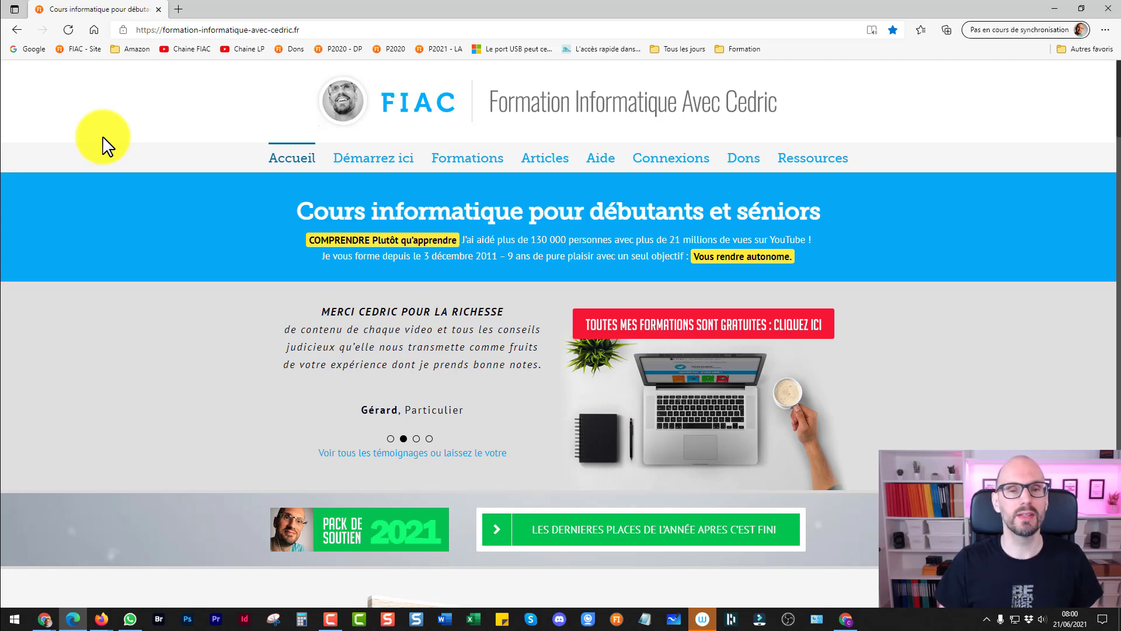
{"action": "scroll", "coordinate": [102, 144], "scroll_direction": "down", "scroll_amount": 5}
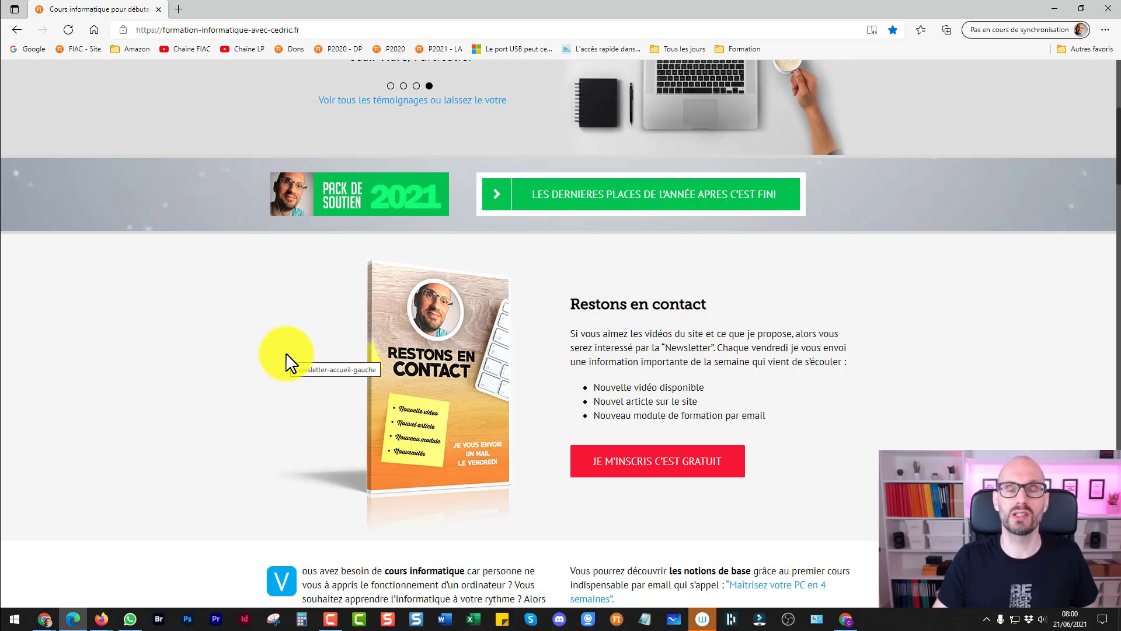
{"action": "left_click", "coordinate": [650, 461]}
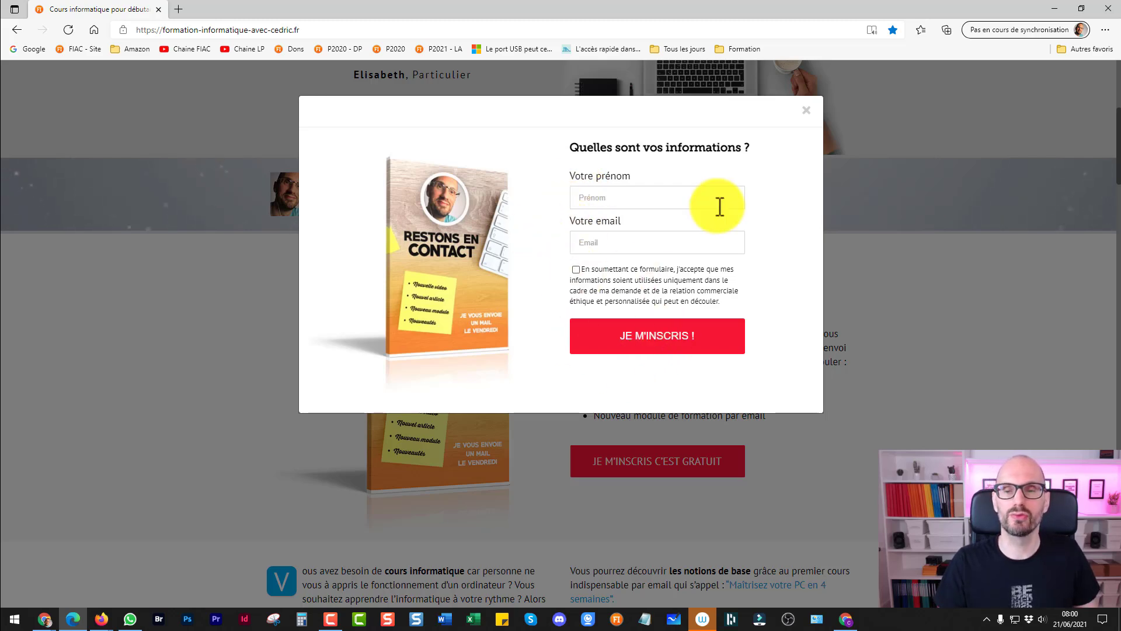
{"action": "left_click", "coordinate": [805, 111]}
{"action": "scroll", "coordinate": [147, 435], "scroll_direction": "up", "scroll_amount": 1}
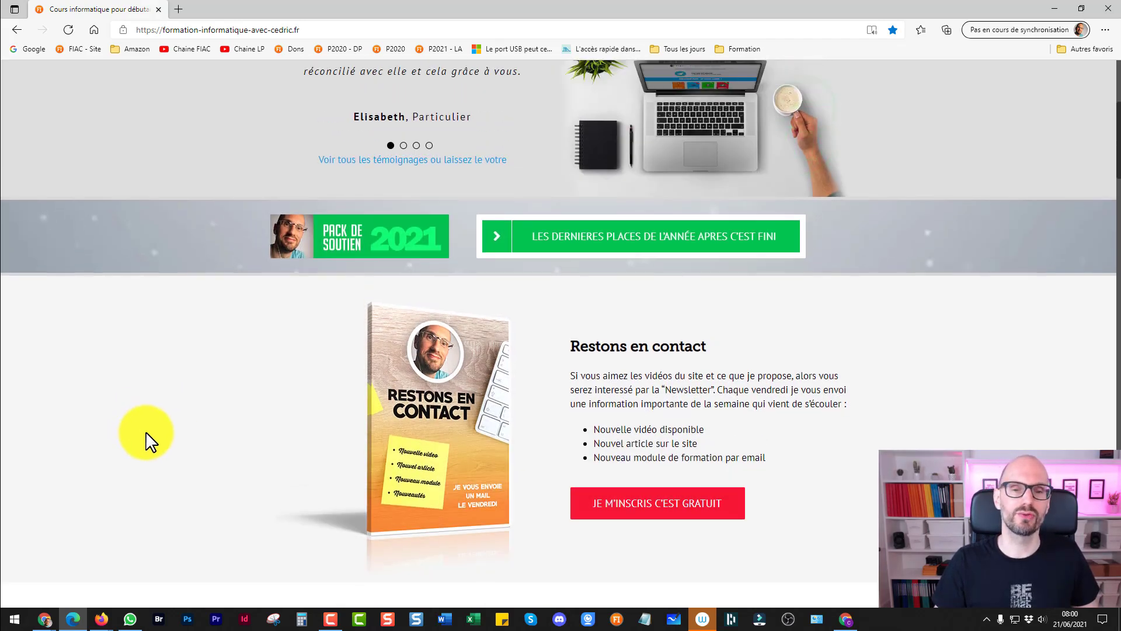
{"action": "scroll", "coordinate": [147, 435], "scroll_direction": "up", "scroll_amount": 5}
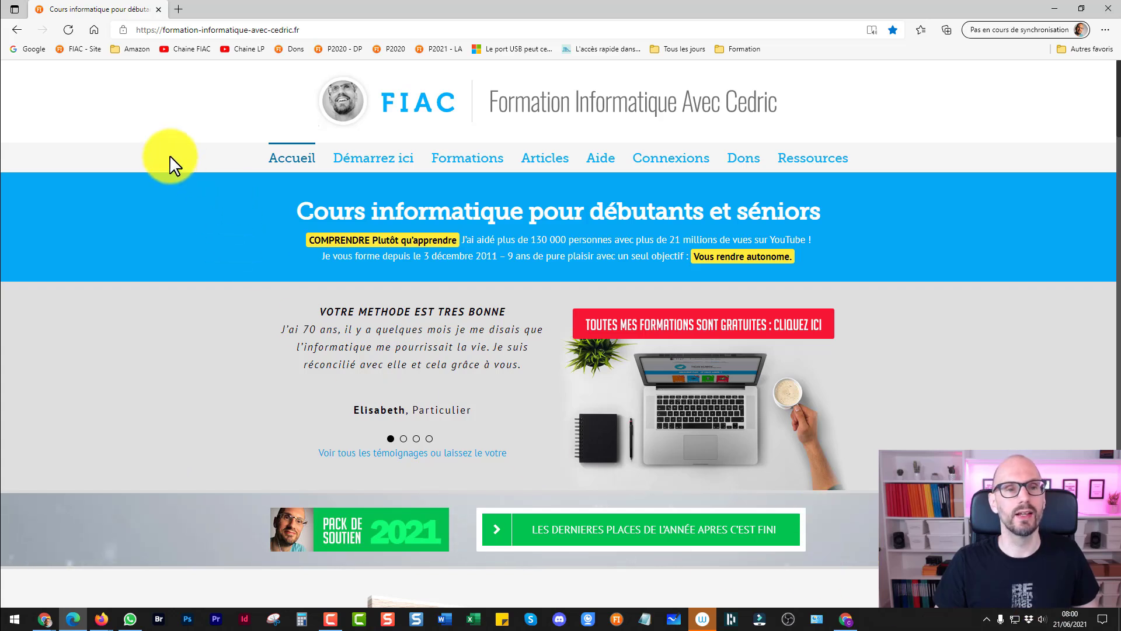